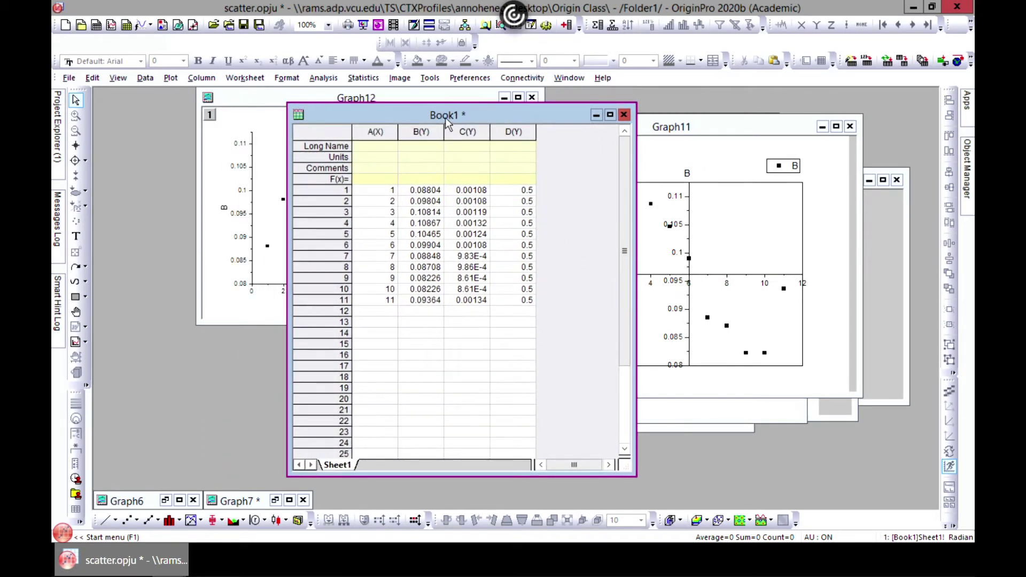
# Glance at the plot gallery without plotting, then copy Book1 cells A1:D11 to the clipboard.
pyautogui.click(170, 78)
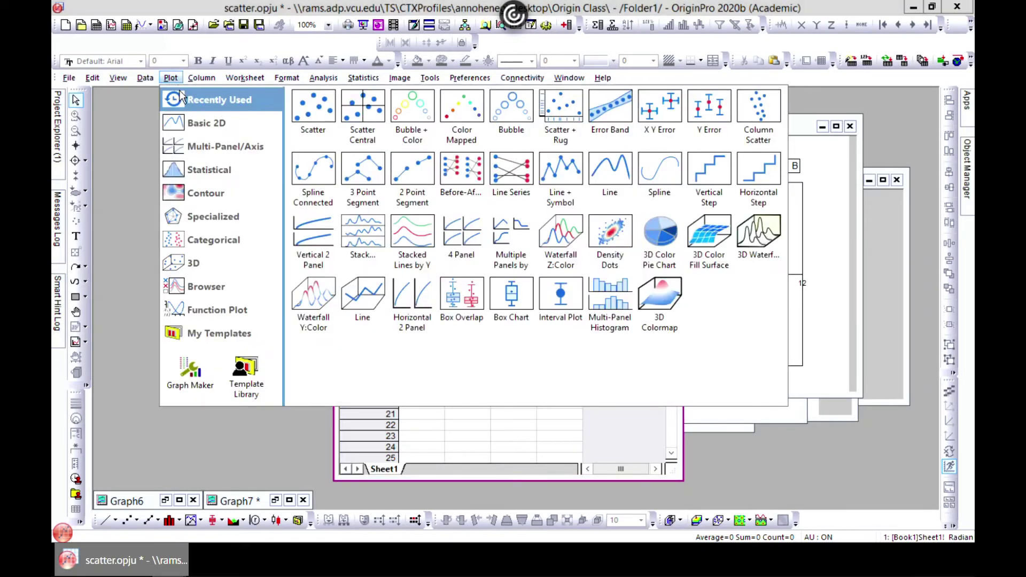
pyautogui.moveTo(220, 130)
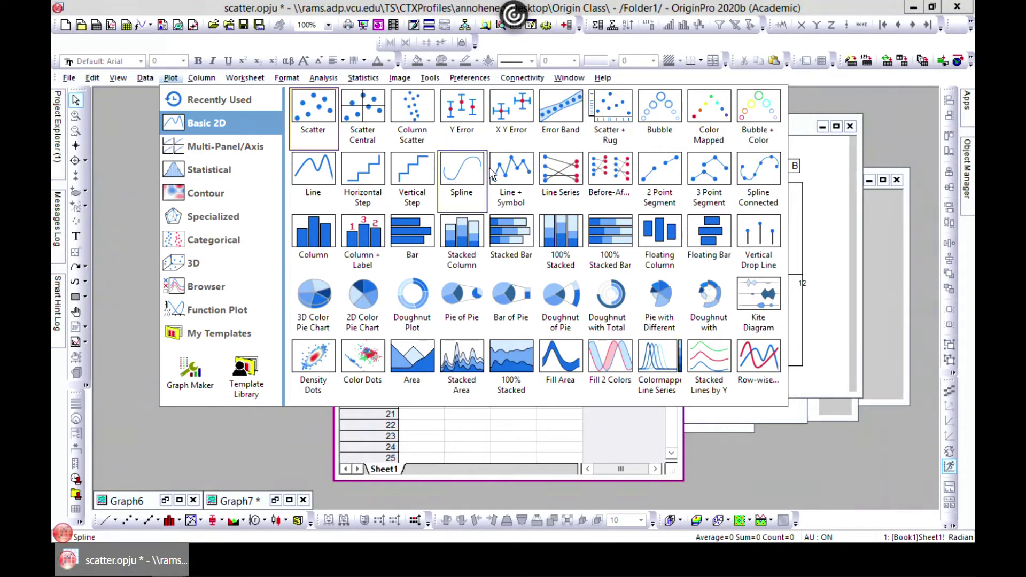
pyautogui.click(121, 202)
pyautogui.click(435, 195)
pyautogui.moveTo(447, 207); pyautogui.dragTo(570, 297)
pyautogui.rightClick(499, 224)
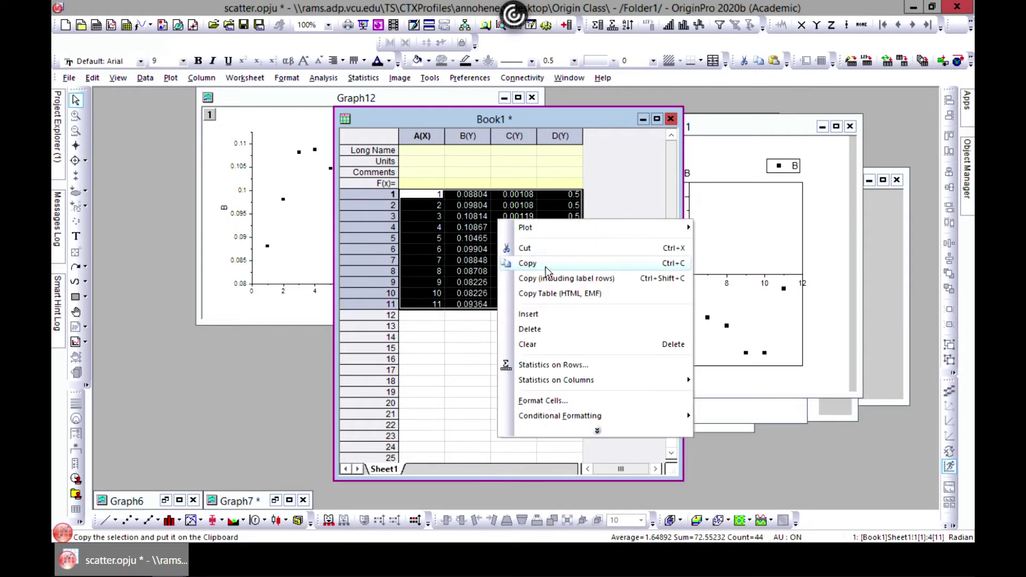
pyautogui.click(535, 262)
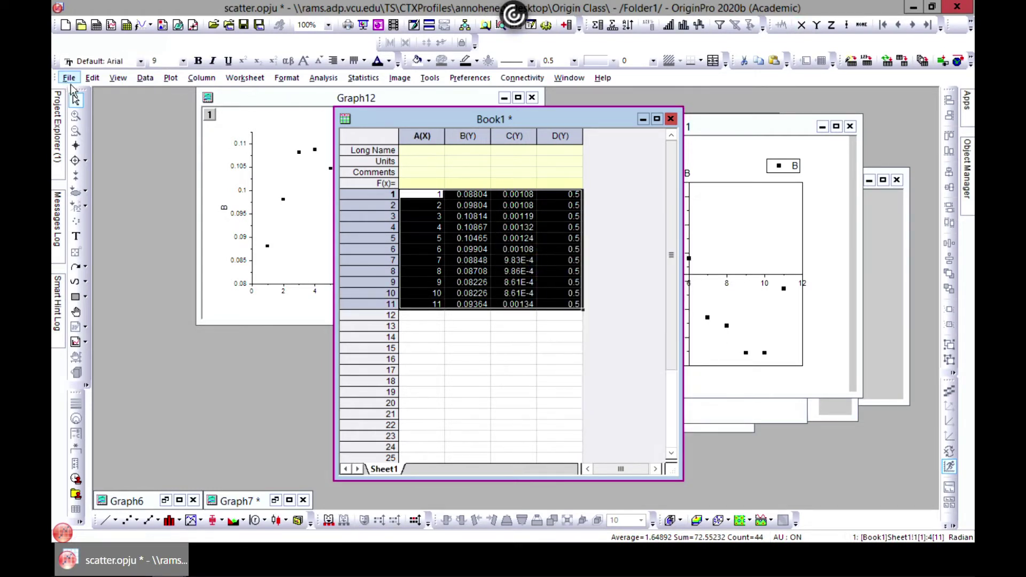
# Bring the Graph12 scatter plot to the front from the project window list.
pyautogui.click(69, 78)
pyautogui.moveTo(107, 93)
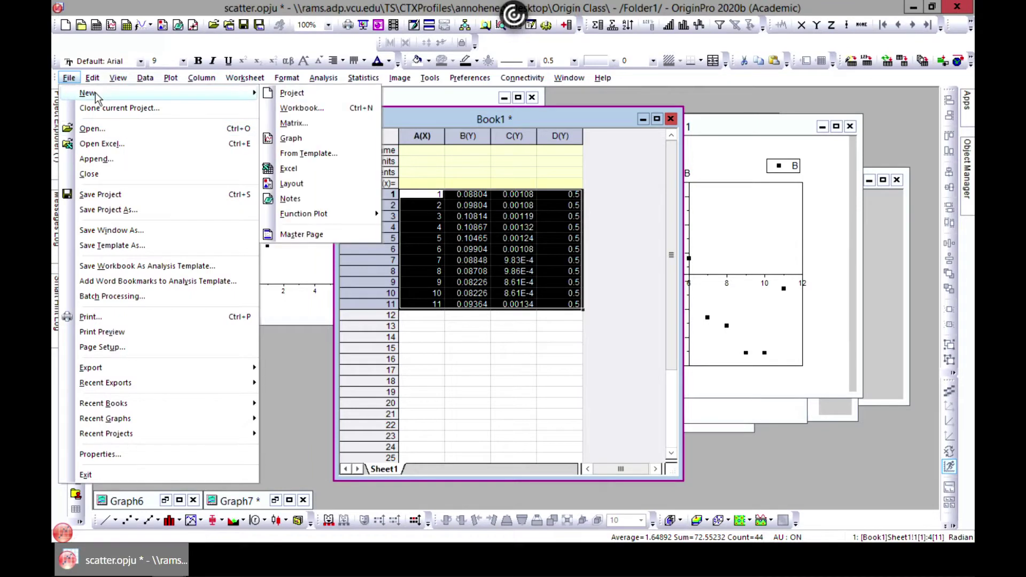
pyautogui.click(267, 347)
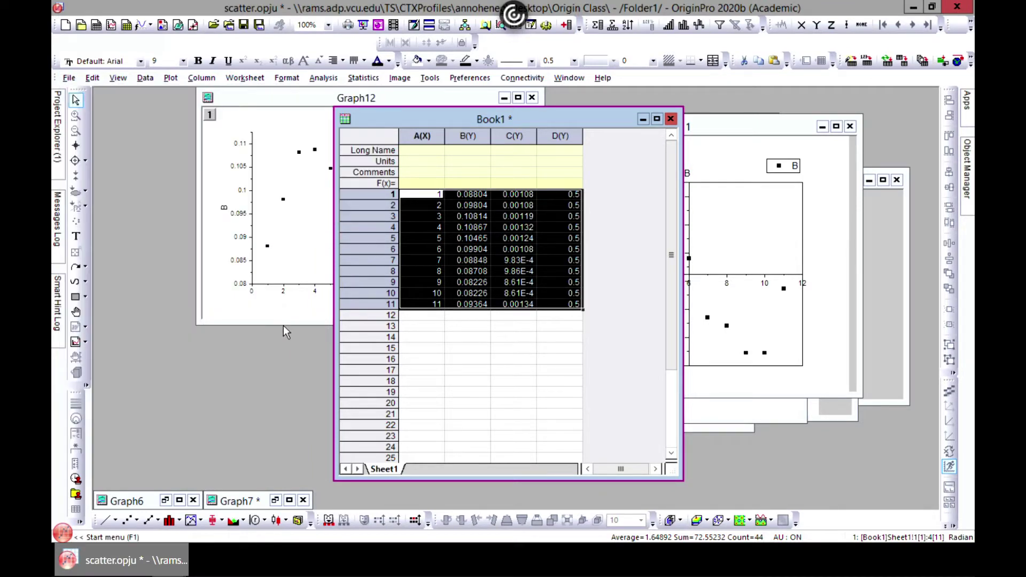
pyautogui.click(56, 126)
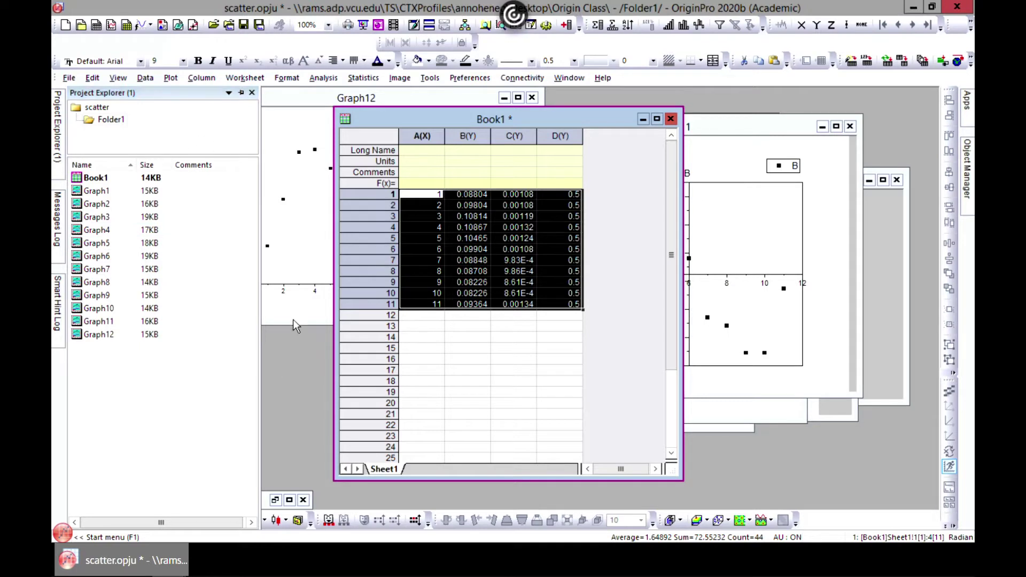
pyautogui.click(276, 292)
# Start a new project after answering the save prompt, and paste the copied data into a blank Book1.
pyautogui.click(69, 78)
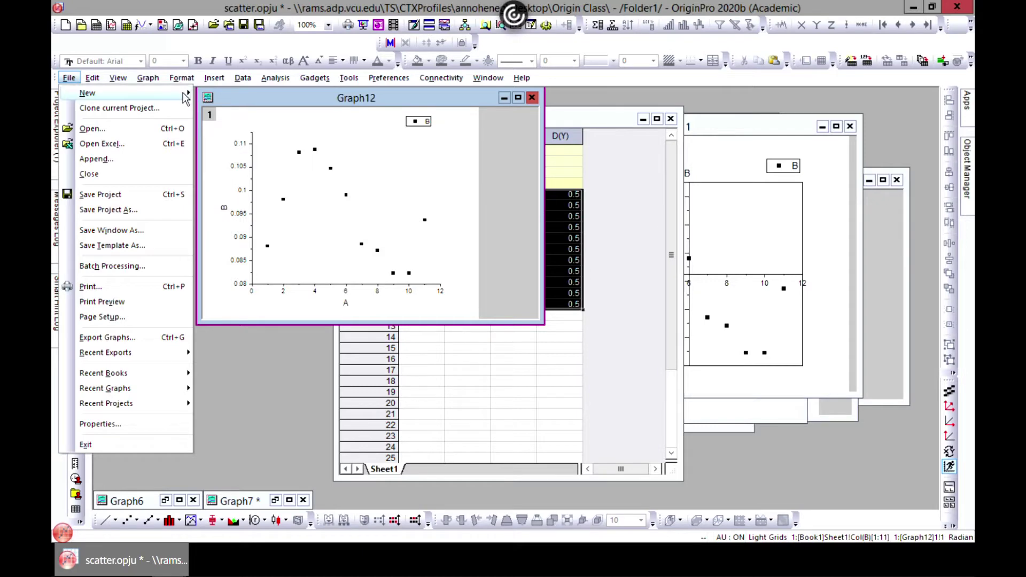
pyautogui.moveTo(183, 94)
pyautogui.click(231, 97)
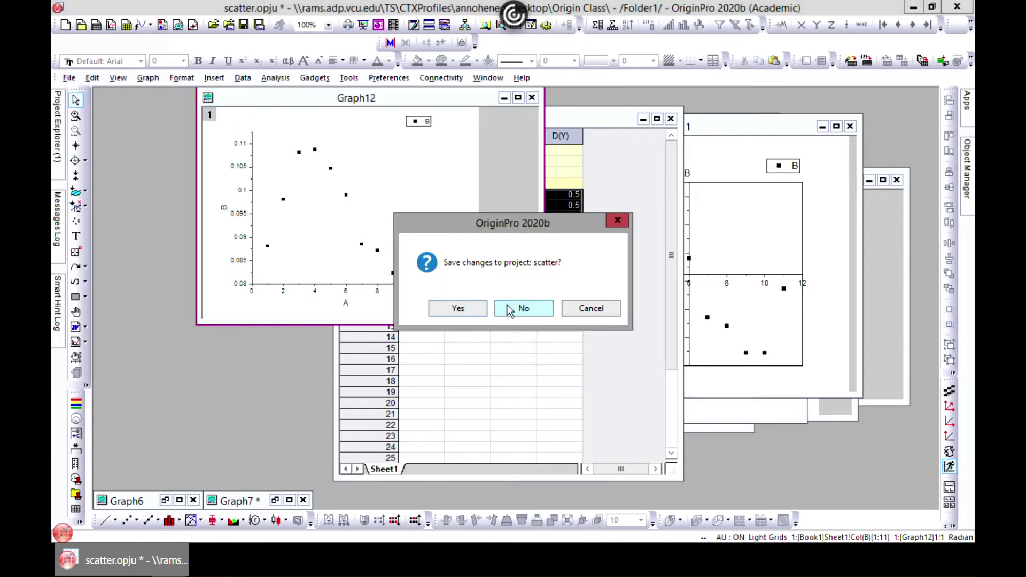
pyautogui.click(460, 309)
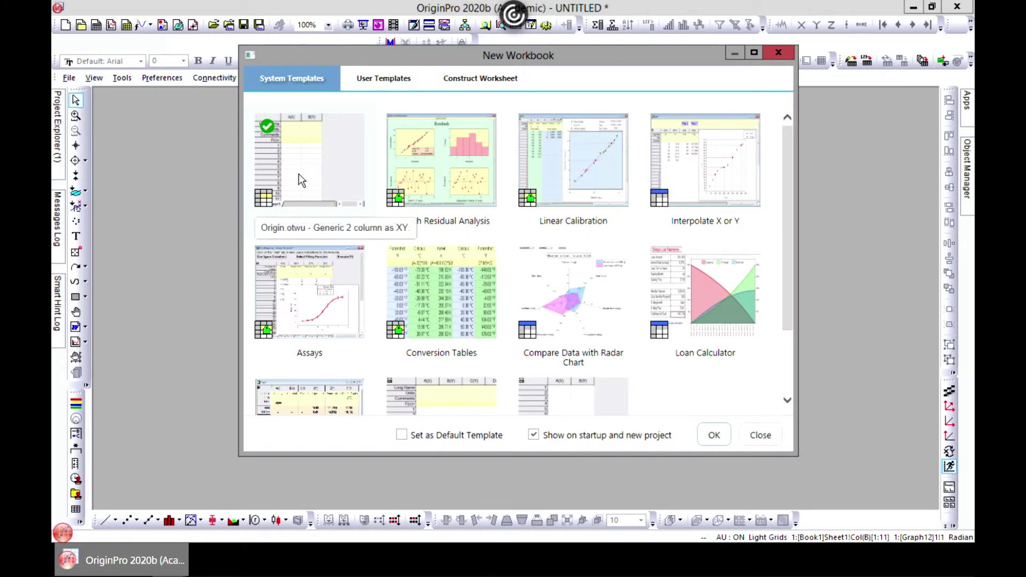
pyautogui.doubleClick(298, 177)
pyautogui.rightClick(209, 191)
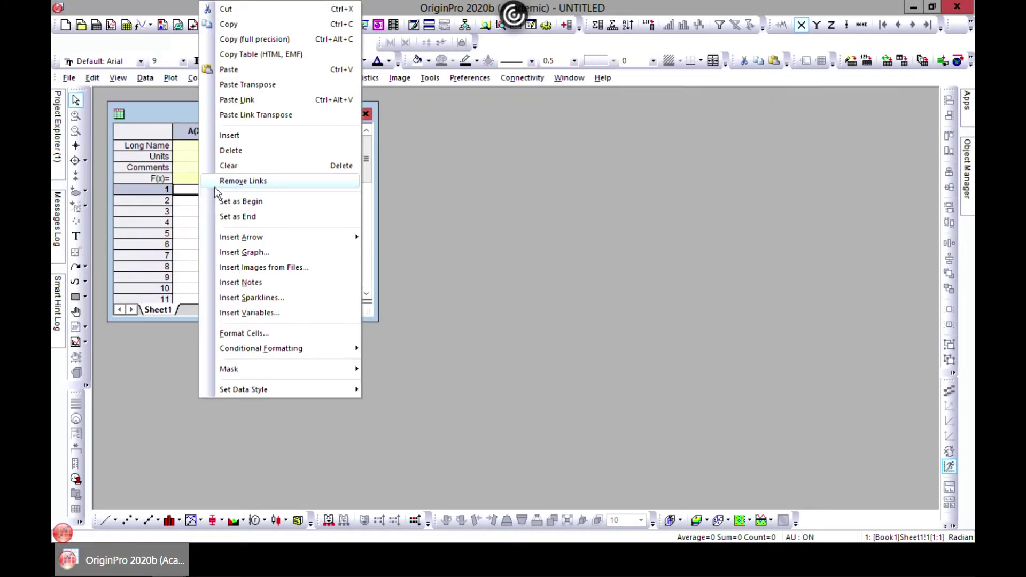
pyautogui.click(240, 67)
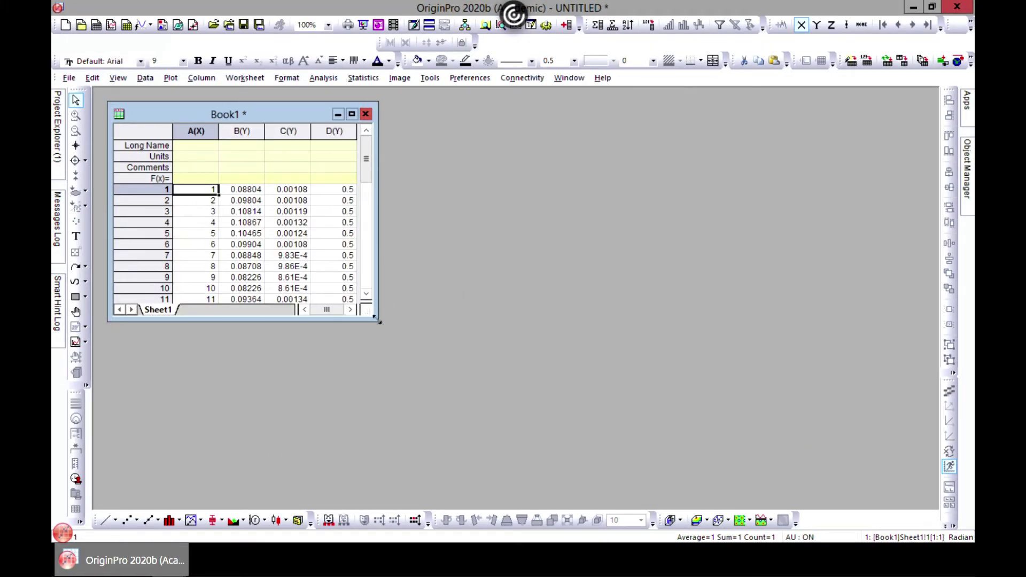
pyautogui.moveTo(377, 320); pyautogui.dragTo(628, 422)
# Save the new project under the name 'line'.
pyautogui.click(69, 78)
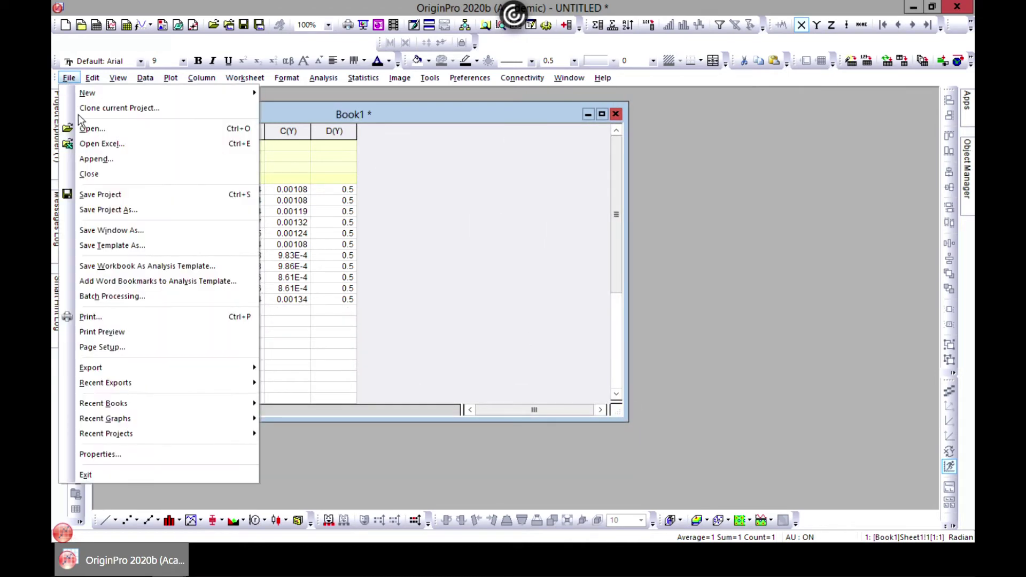
pyautogui.click(113, 194)
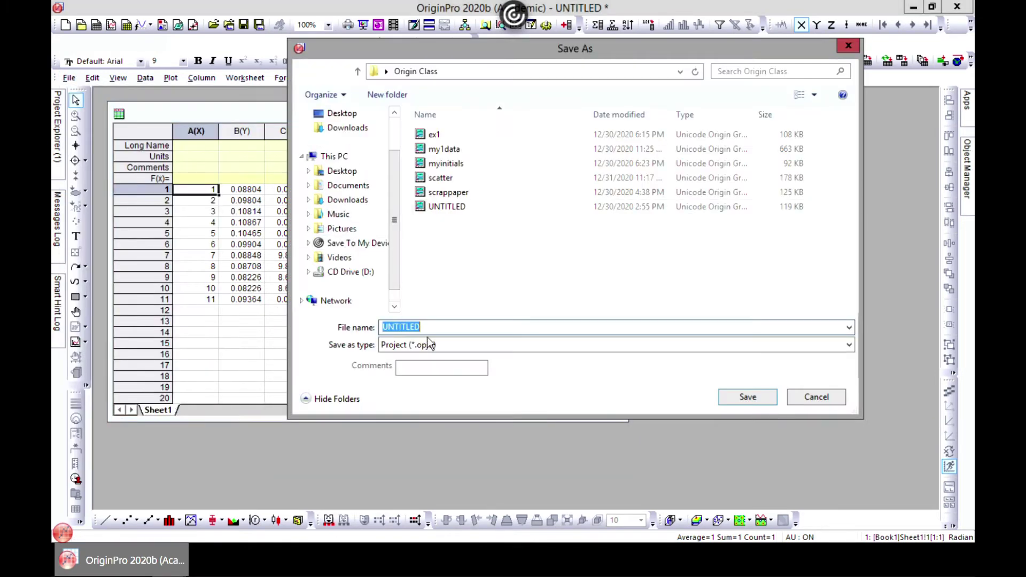
pyautogui.press('BackSpace')
pyautogui.write('line')
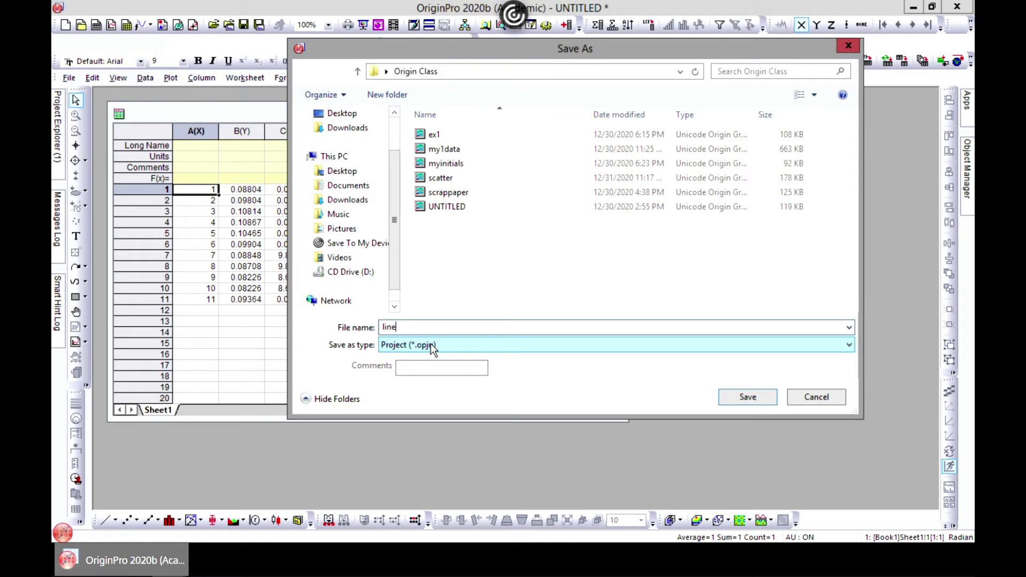
pyautogui.click(759, 397)
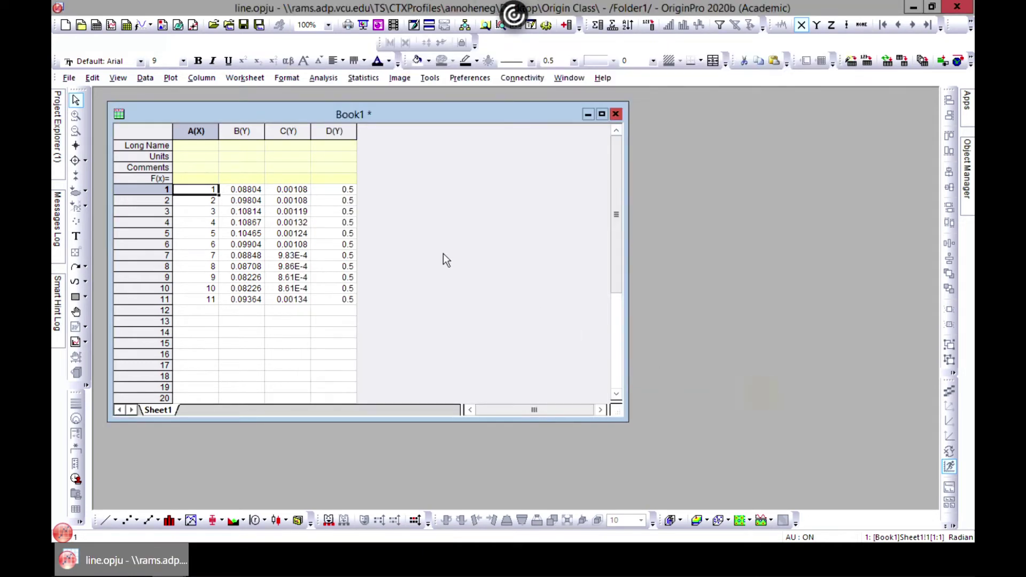
# Select columns A(X) and B(Y) and plot them as a Basic 2D line graph.
pyautogui.moveTo(621, 417); pyautogui.dragTo(655, 439)
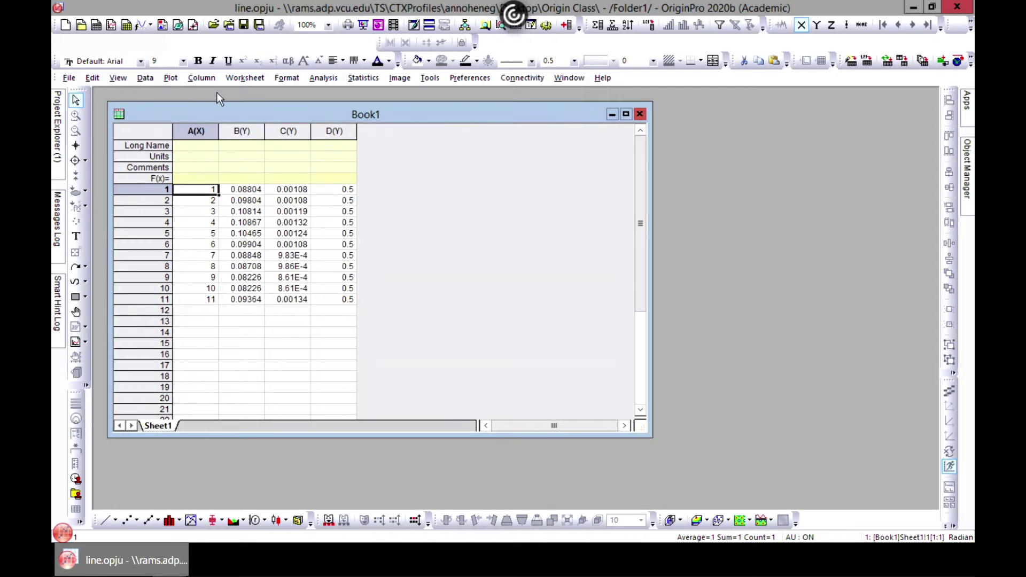
pyautogui.click(169, 78)
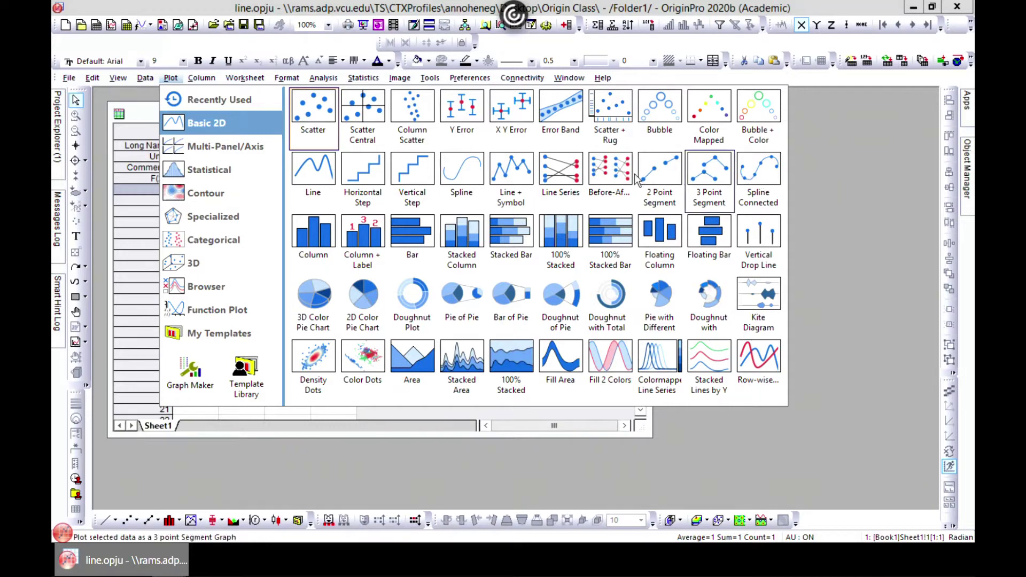
pyautogui.click(353, 435)
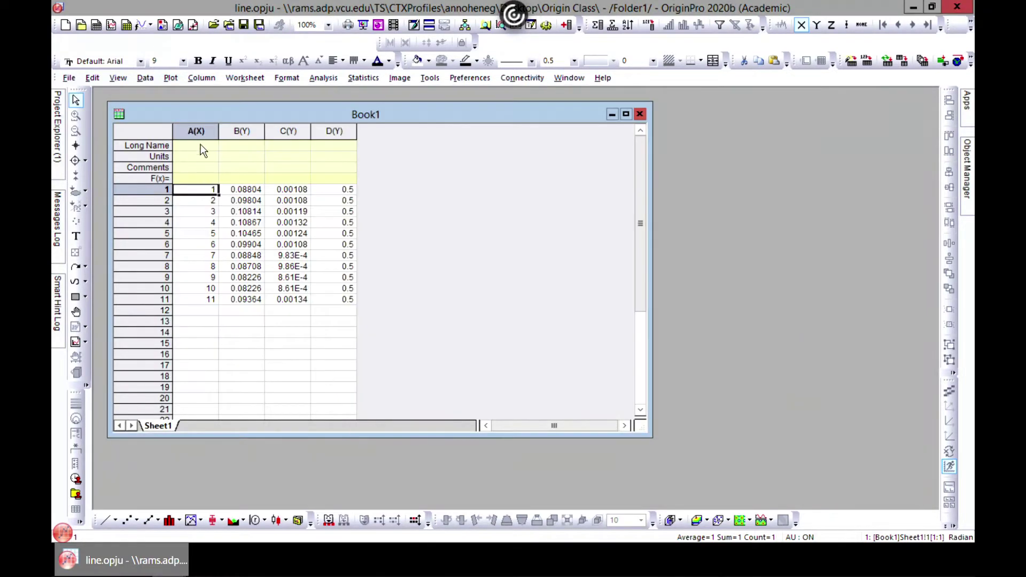
pyautogui.click(196, 130)
pyautogui.keyDown('shift'); pyautogui.click(242, 131); pyautogui.keyUp('shift')
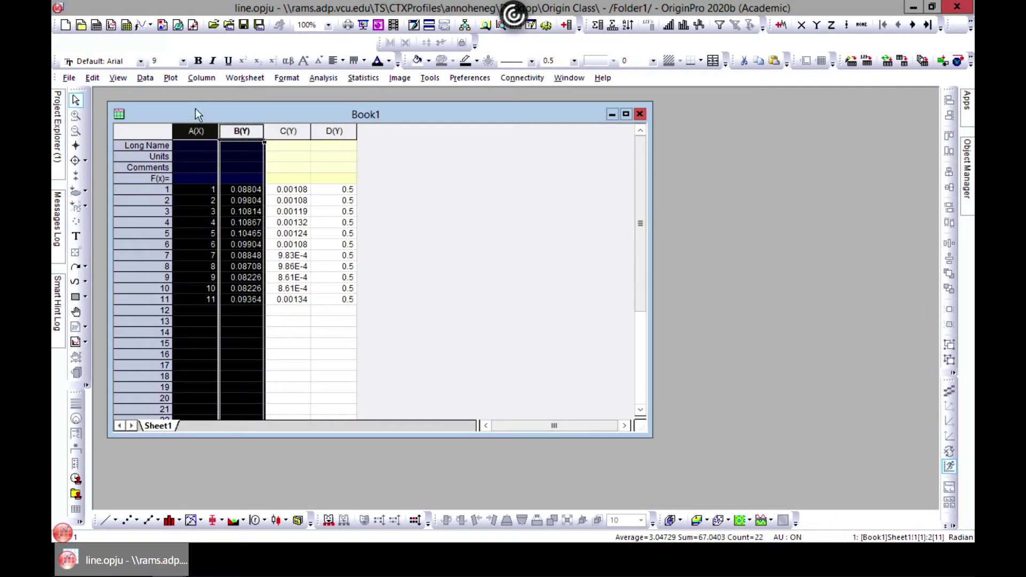
pyautogui.click(171, 79)
pyautogui.moveTo(212, 130)
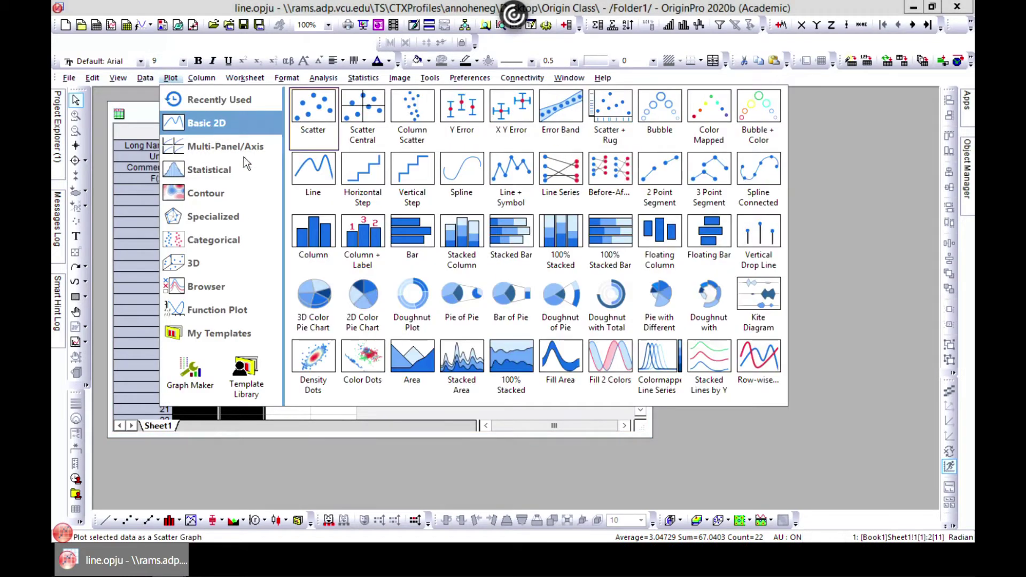
pyautogui.click(328, 179)
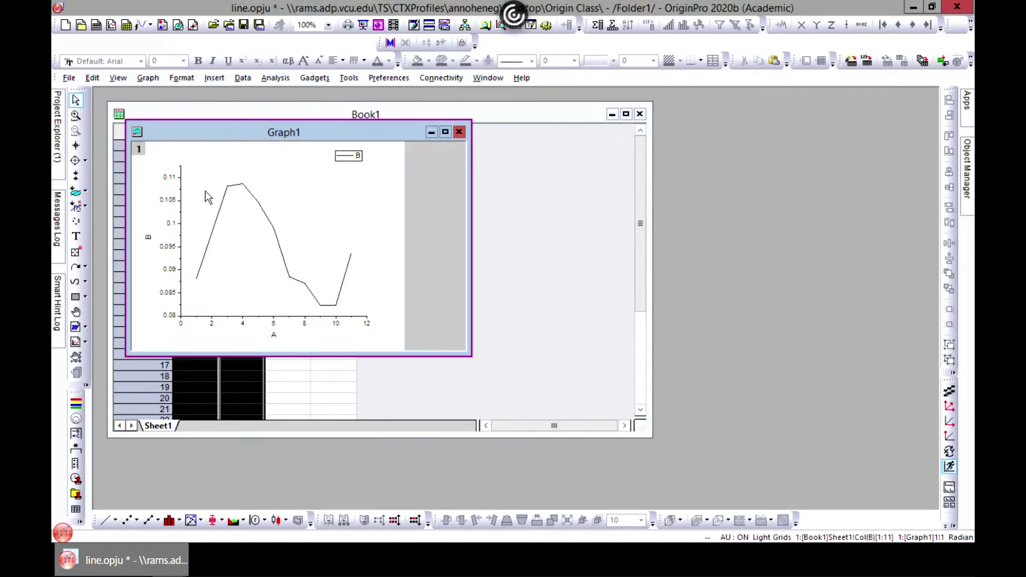
# Maximize Graph1, restore it, and move it to the lower right beside the worksheet.
pyautogui.click(445, 132)
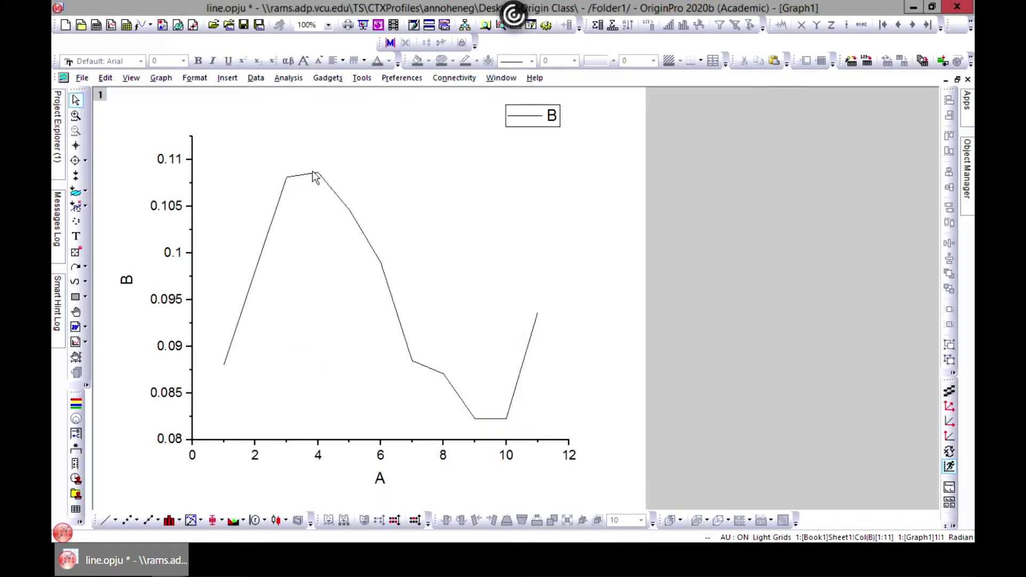
pyautogui.click(956, 79)
pyautogui.moveTo(335, 136); pyautogui.dragTo(779, 225)
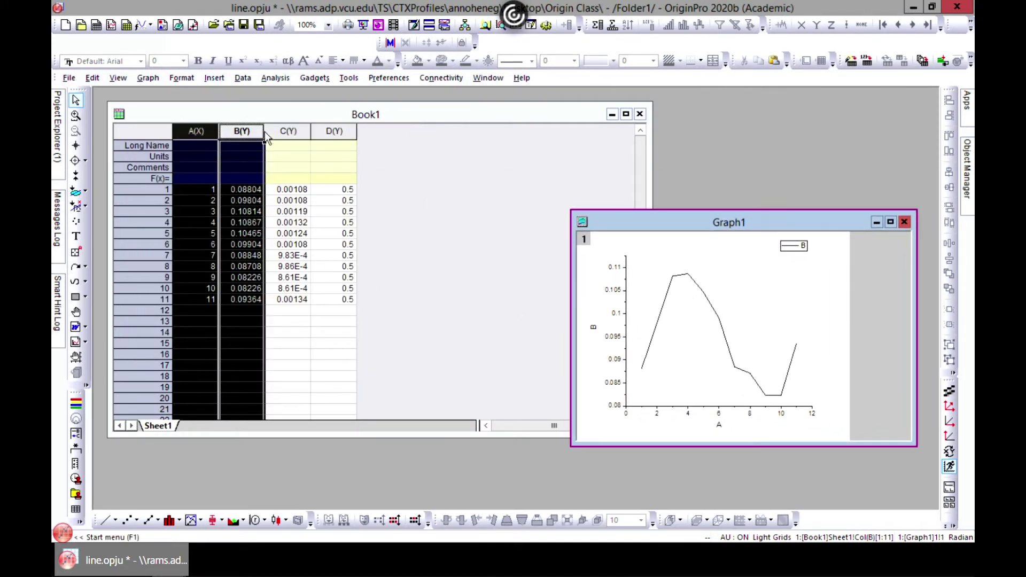
pyautogui.keyDown('shift'); pyautogui.click(287, 131); pyautogui.keyUp('shift')
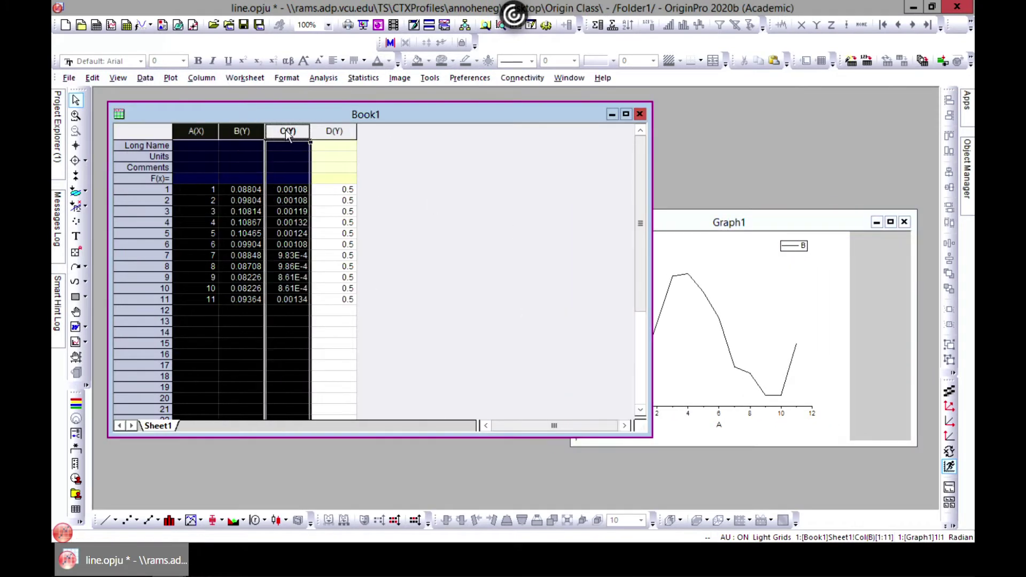
pyautogui.keyDown('shift'); pyautogui.click(342, 132); pyautogui.keyUp('shift')
pyautogui.click(179, 78)
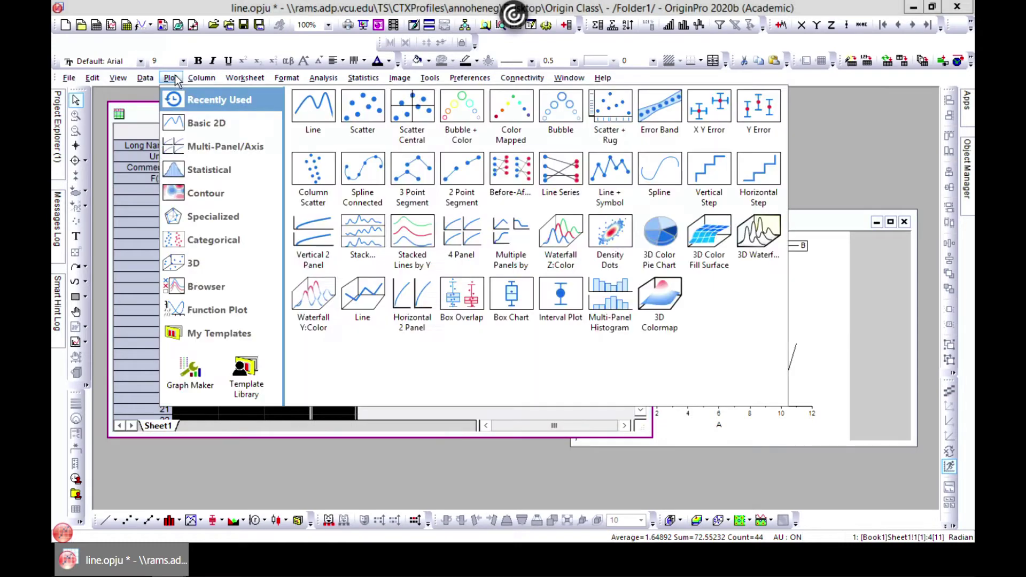
pyautogui.moveTo(230, 129)
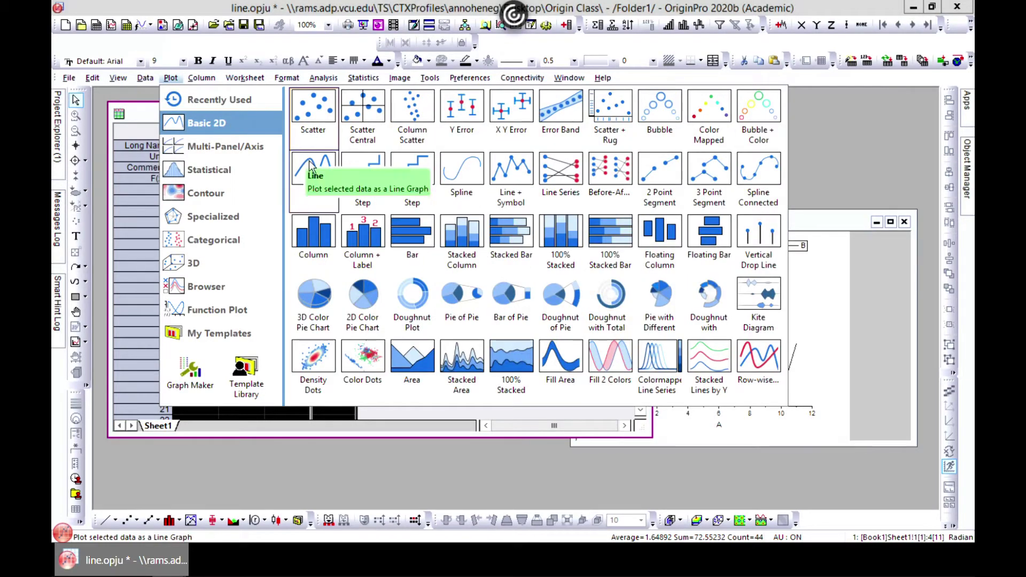
pyautogui.click(315, 179)
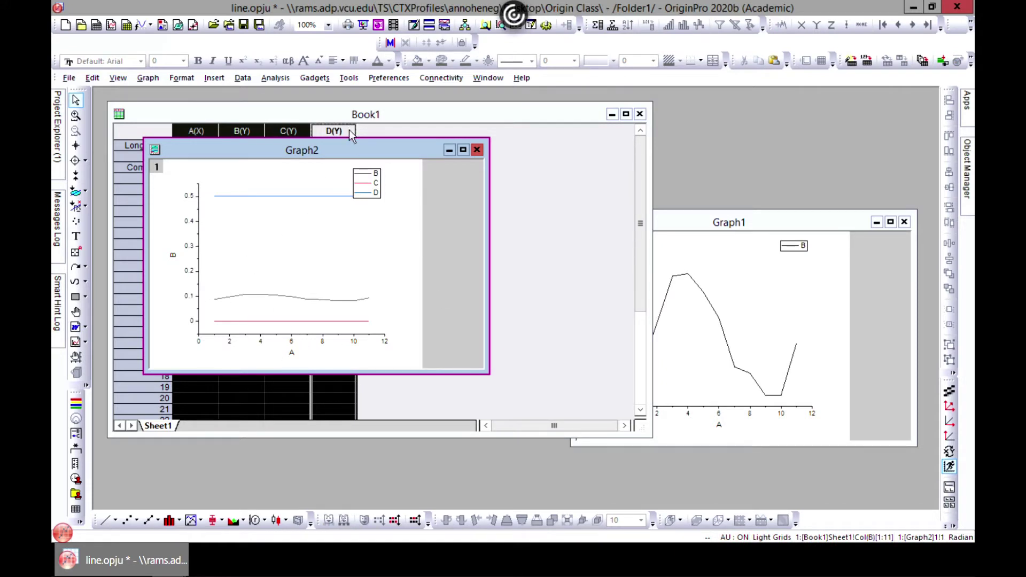
pyautogui.click(476, 149)
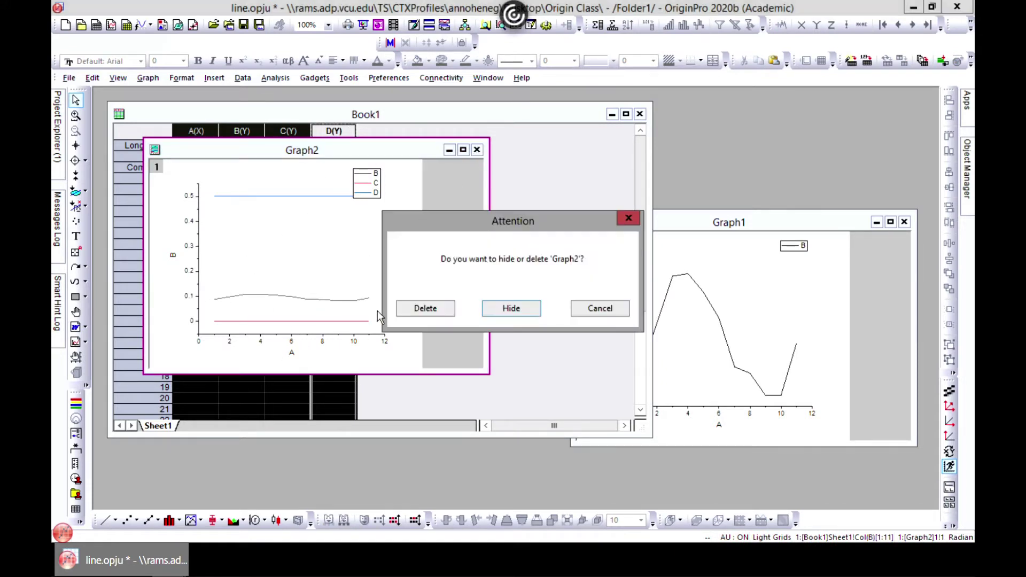
pyautogui.click(419, 305)
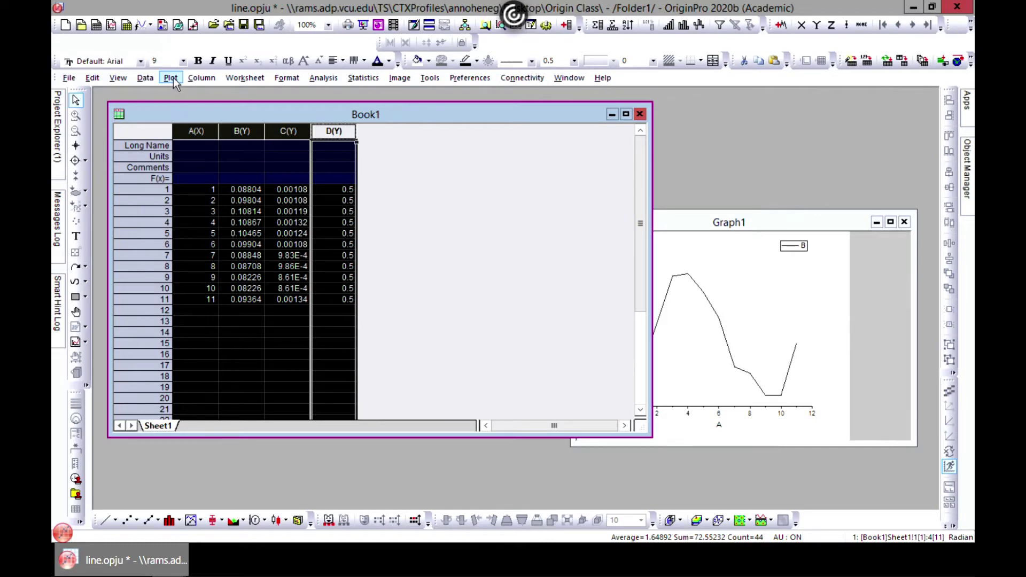
pyautogui.click(173, 78)
pyautogui.moveTo(231, 181)
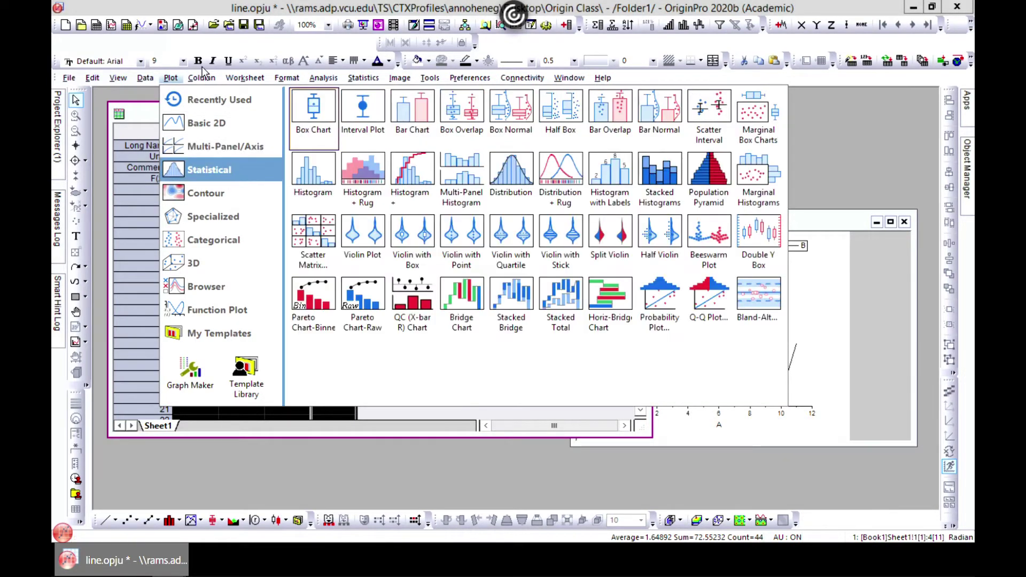
pyautogui.click(203, 121)
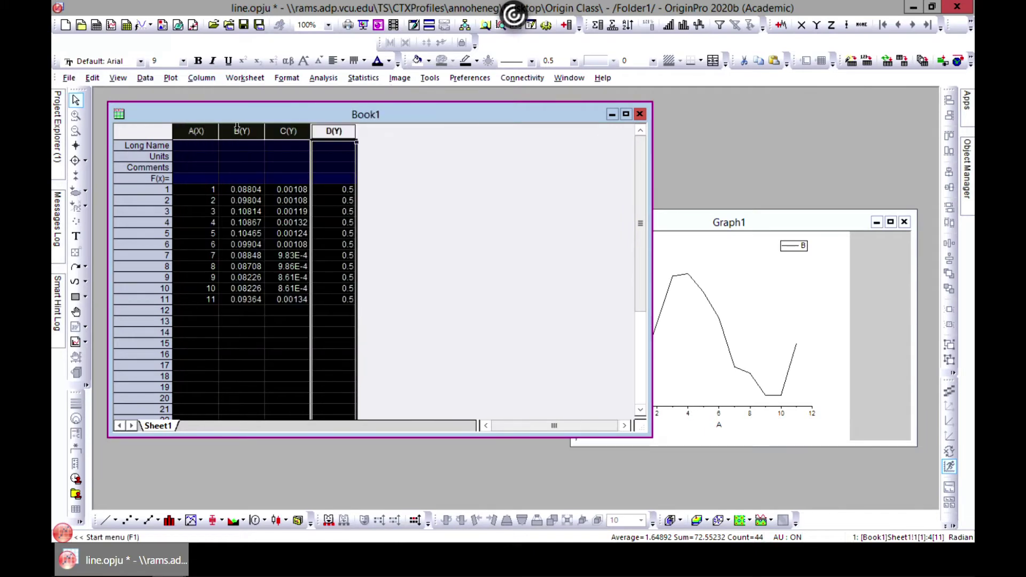
# Plot column B against A as a horizontal step graph, move Graph2 right, and return to Book1.
pyautogui.click(239, 130)
pyautogui.keyDown('ctrl'); pyautogui.click(193, 132); pyautogui.keyUp('ctrl')
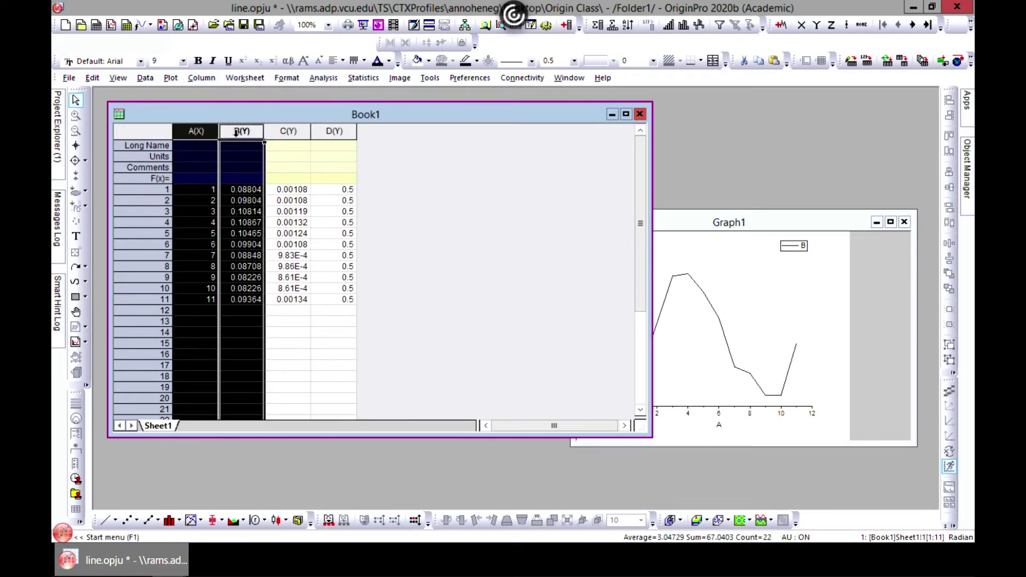
pyautogui.click(170, 78)
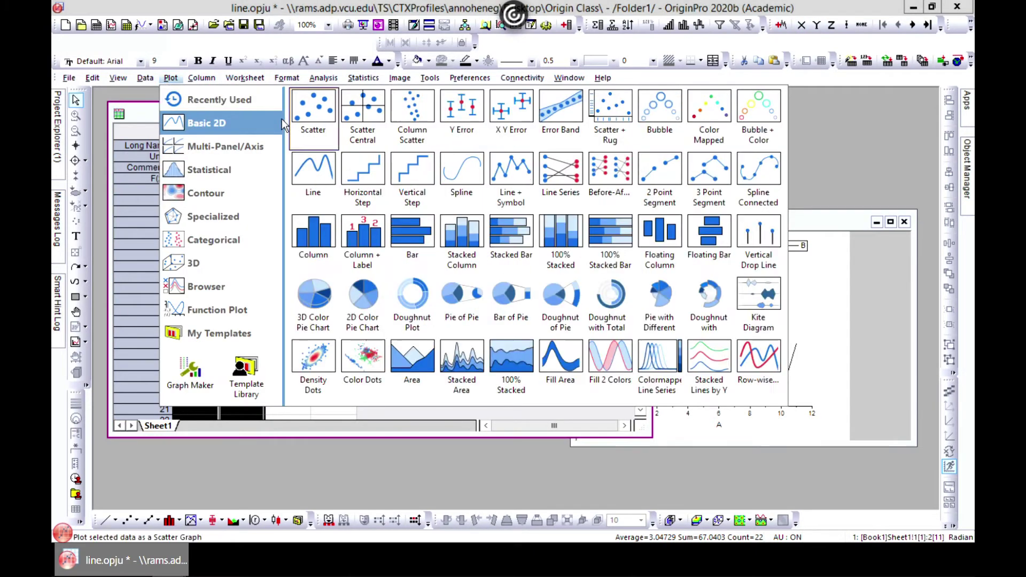
pyautogui.moveTo(222, 124)
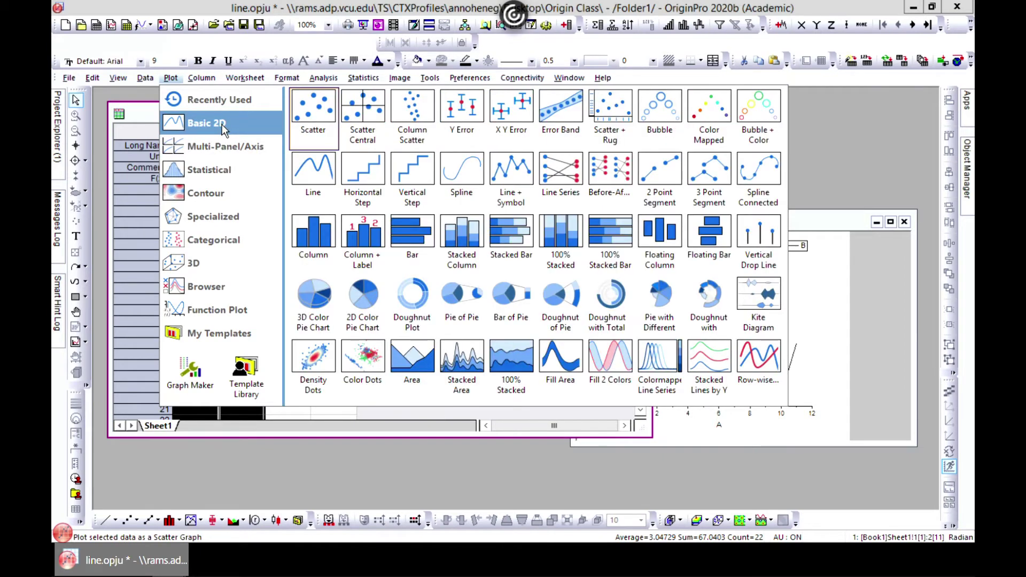
pyautogui.click(372, 182)
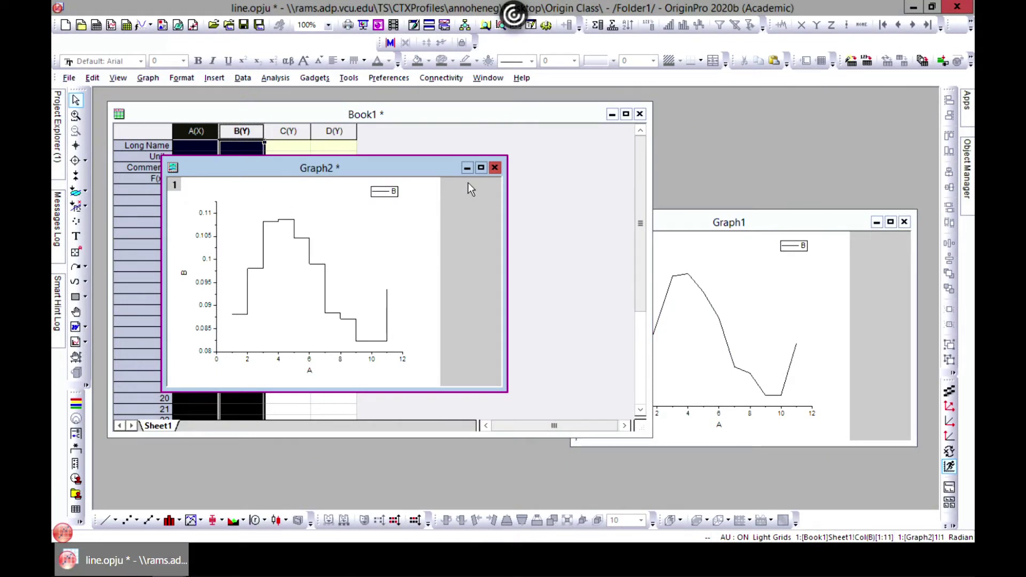
pyautogui.moveTo(451, 169); pyautogui.dragTo(695, 158)
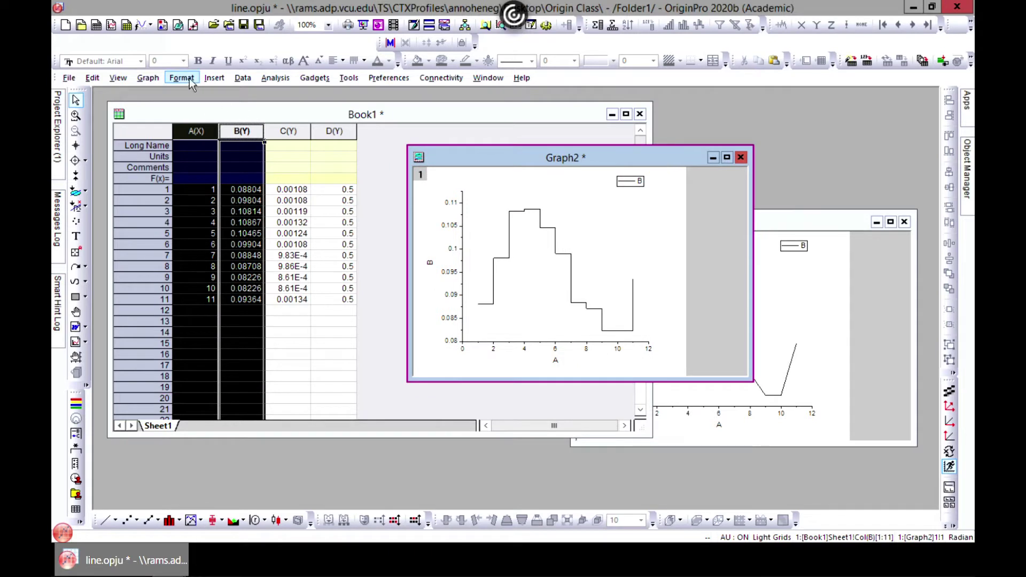
pyautogui.click(146, 81)
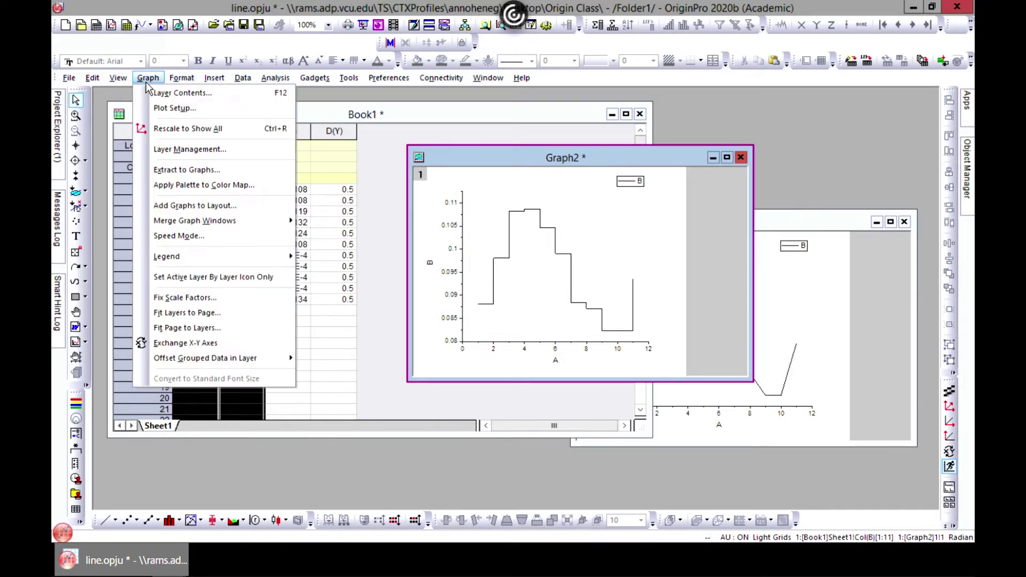
pyautogui.click(299, 114)
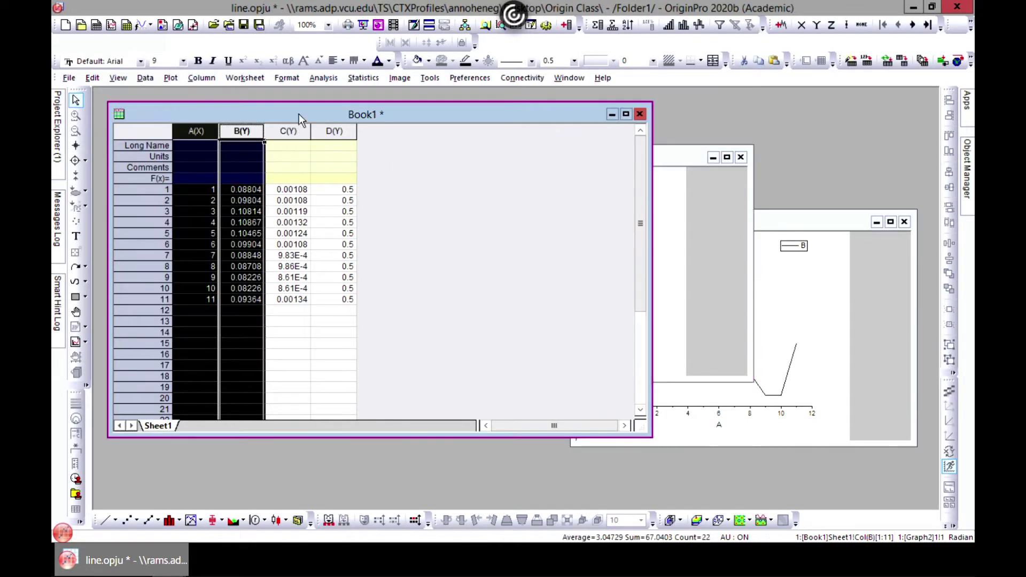
# Plot column B as a vertical step graph, then close and delete Graph3.
pyautogui.click(169, 77)
pyautogui.moveTo(223, 127)
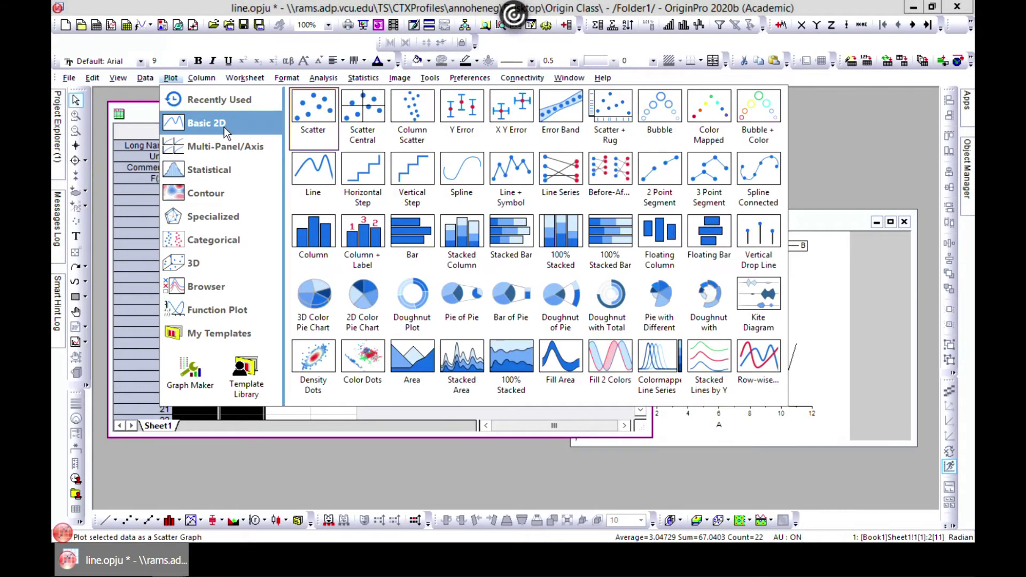
pyautogui.click(427, 186)
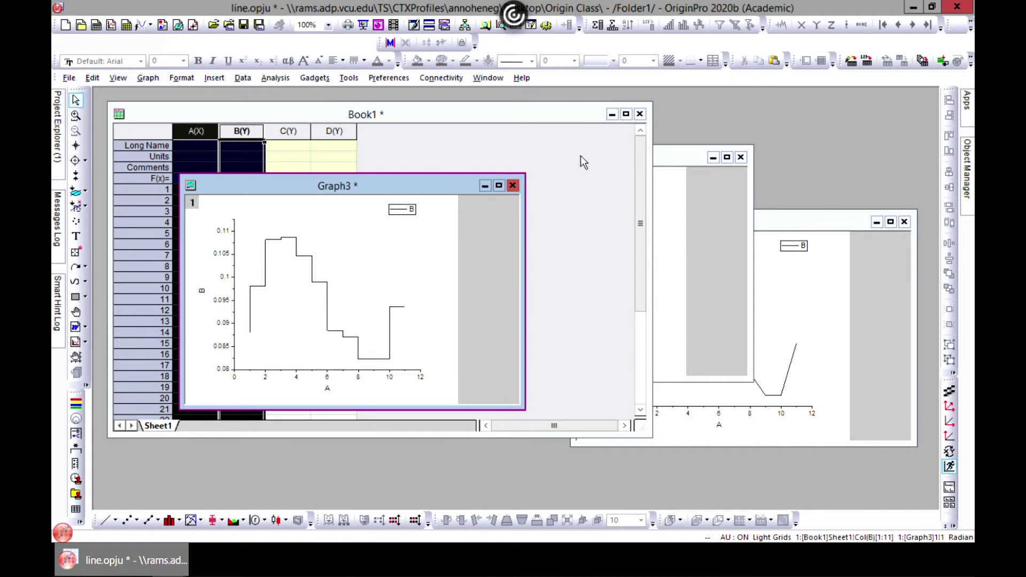
pyautogui.moveTo(448, 185); pyautogui.dragTo(466, 198)
pyautogui.click(512, 198)
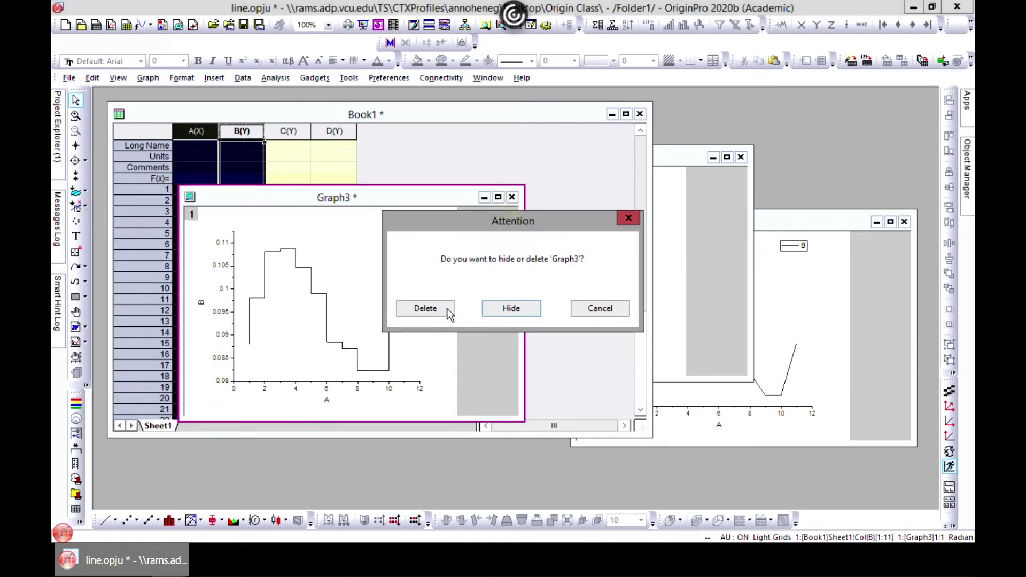
pyautogui.click(423, 305)
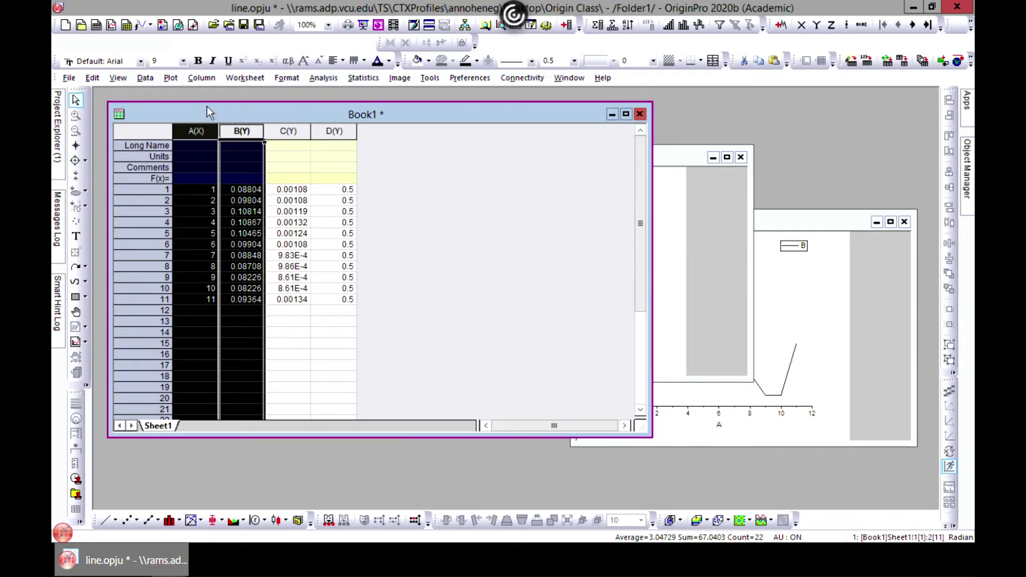
# Plot column B as a spline-connected graph from the Basic 2D gallery.
pyautogui.click(179, 81)
pyautogui.moveTo(201, 123)
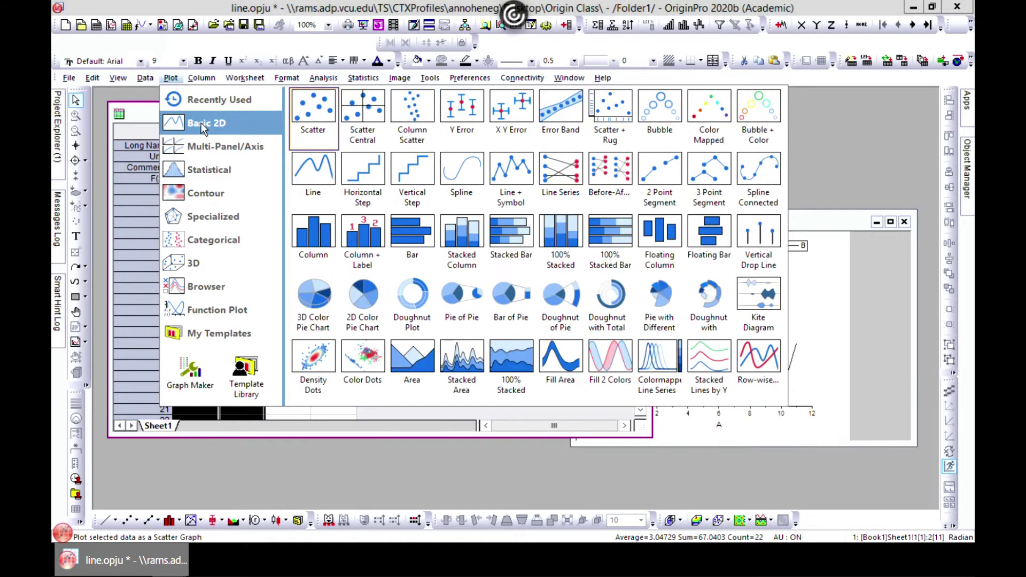
pyautogui.click(468, 189)
# Place Graph3 and Graph1 side by side for comparison, then minimize Graph3.
pyautogui.moveTo(397, 204); pyautogui.dragTo(349, 141)
pyautogui.click(817, 217)
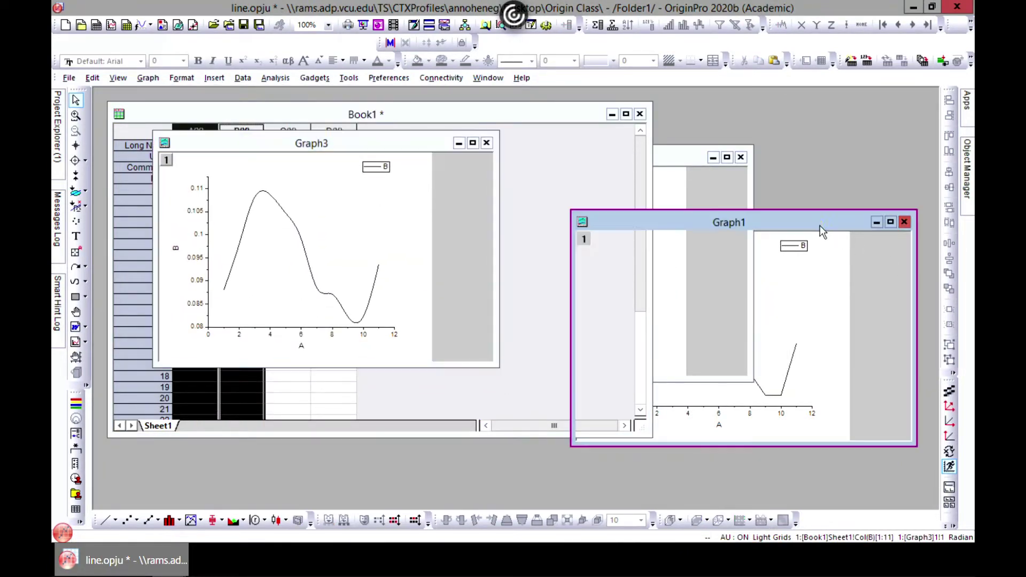
pyautogui.moveTo(809, 223); pyautogui.dragTo(747, 142)
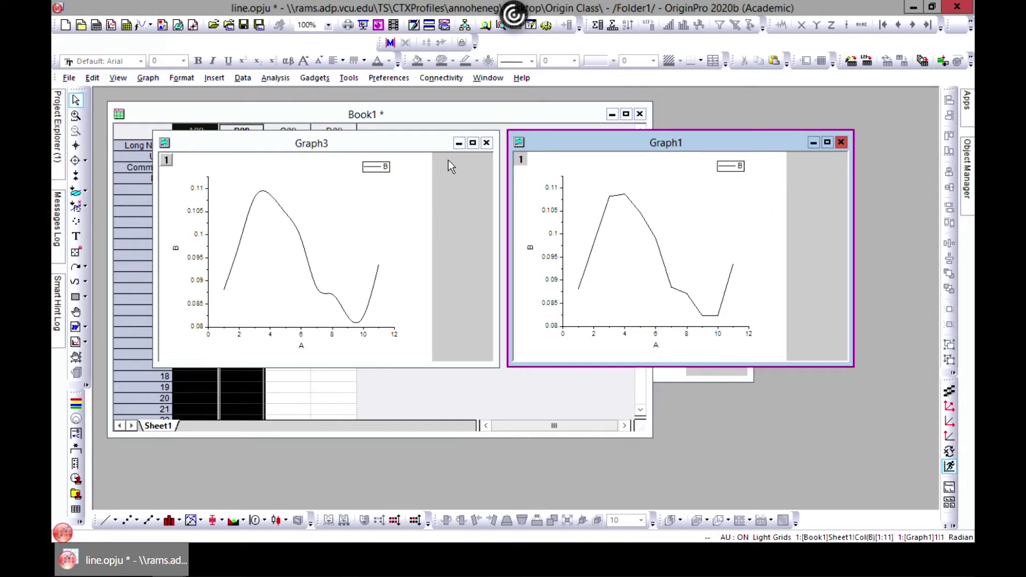
pyautogui.click(458, 143)
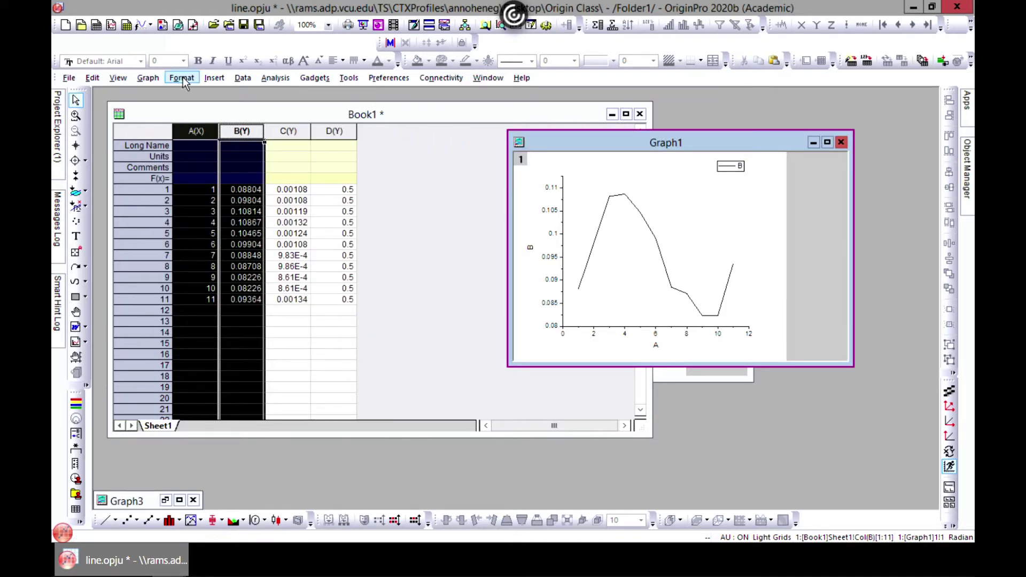
pyautogui.click(148, 78)
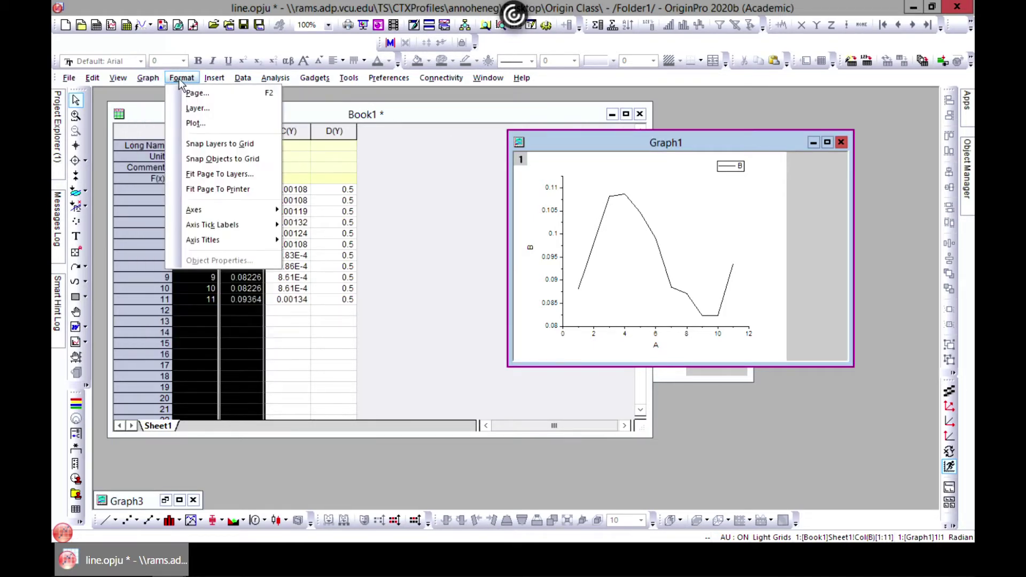
# Plot column B against A as a line + symbol Graph4 and move it to reveal columns C and D.
pyautogui.click(134, 104)
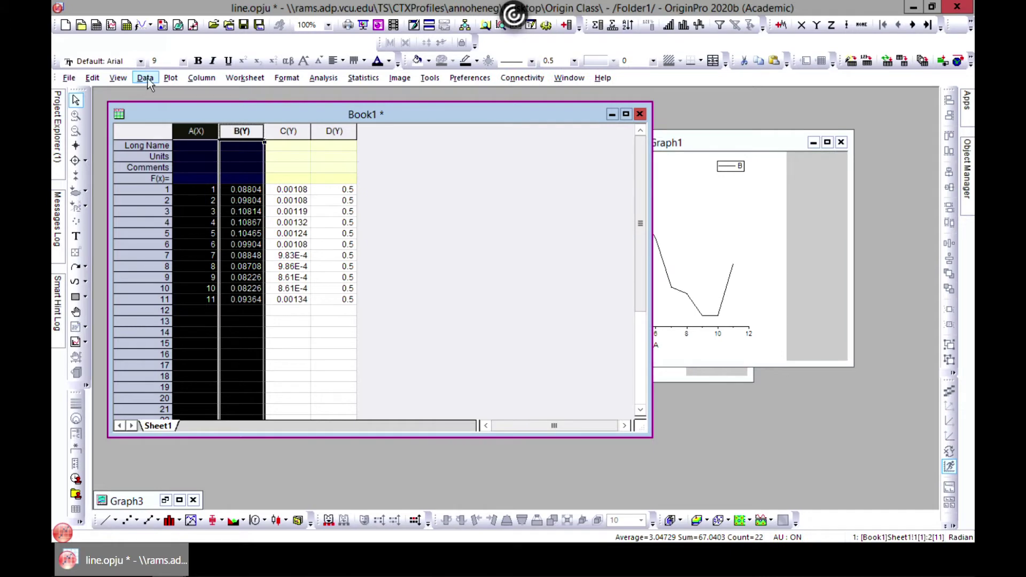
pyautogui.click(171, 78)
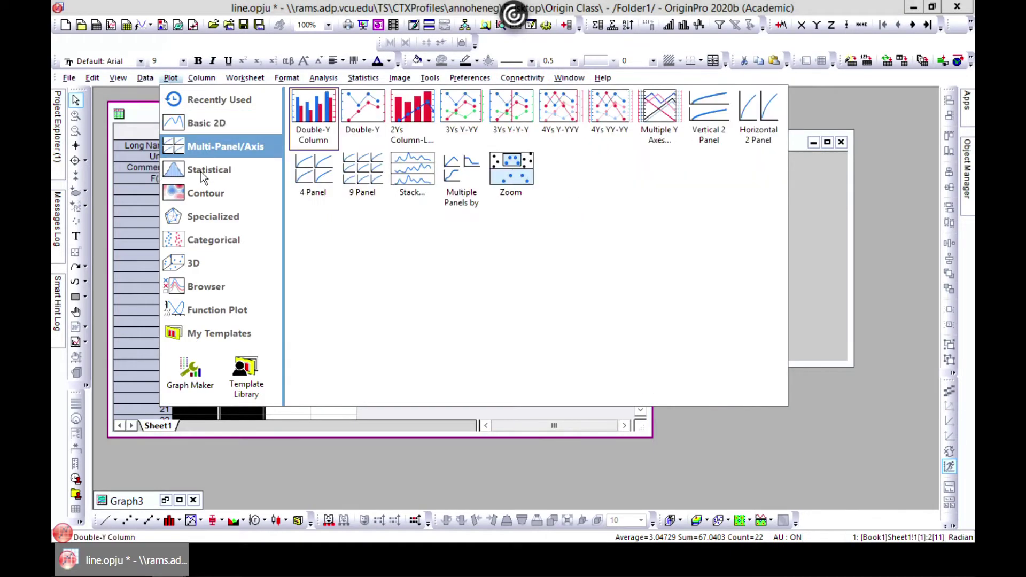
pyautogui.moveTo(213, 125)
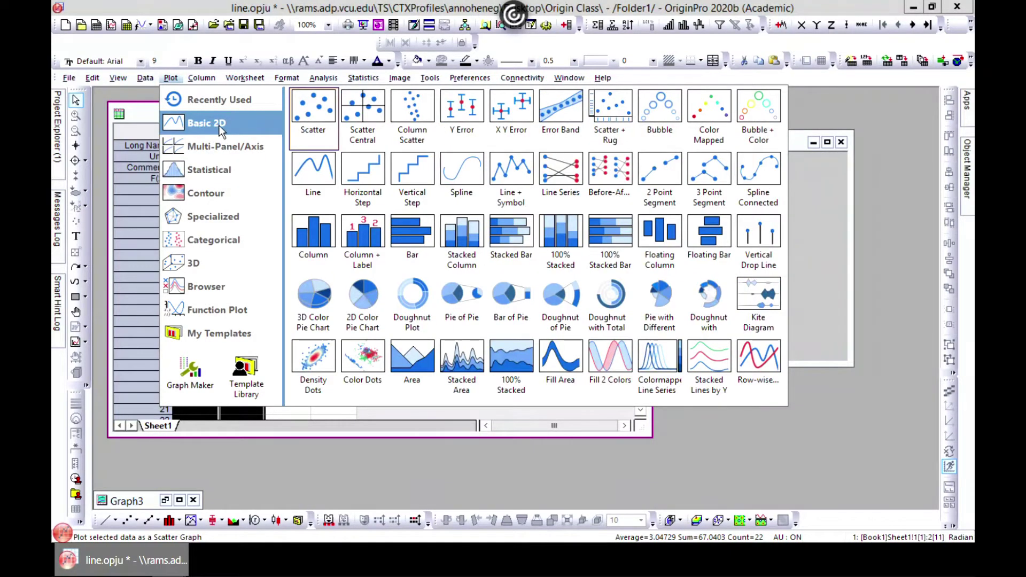
pyautogui.click(526, 191)
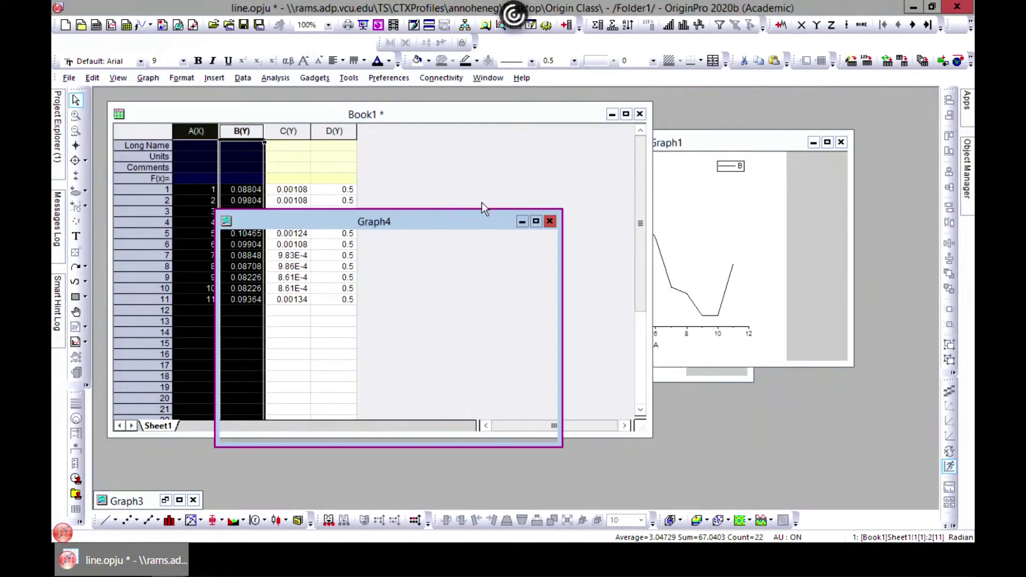
pyautogui.moveTo(435, 222); pyautogui.dragTo(489, 157)
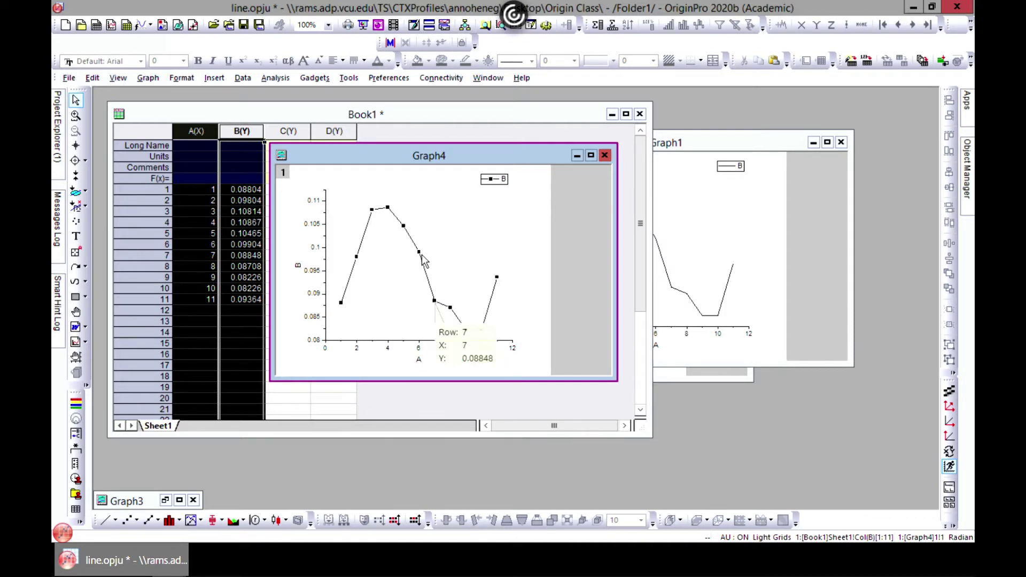
pyautogui.moveTo(426, 161); pyautogui.dragTo(486, 154)
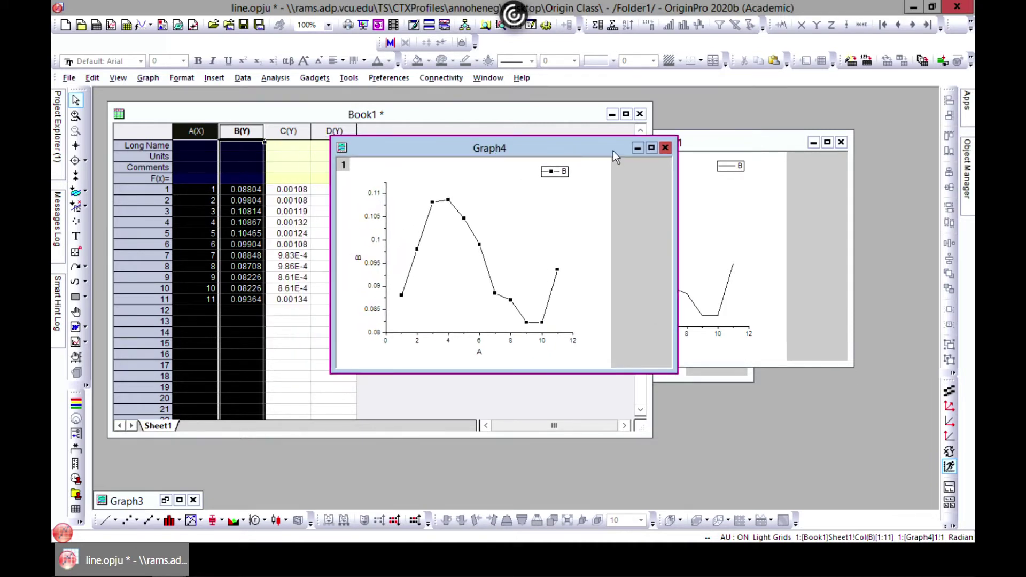
pyautogui.moveTo(593, 152); pyautogui.dragTo(628, 145)
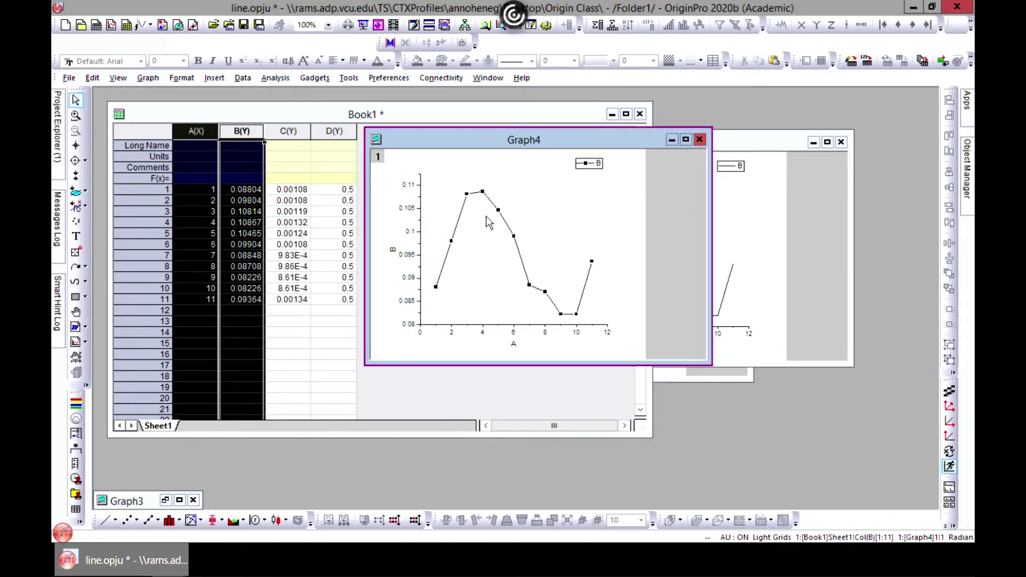
pyautogui.click(284, 130)
# Set column C as Y Error and plot columns A–C as a line + symbol Graph5 with error bars.
pyautogui.rightClick(284, 131)
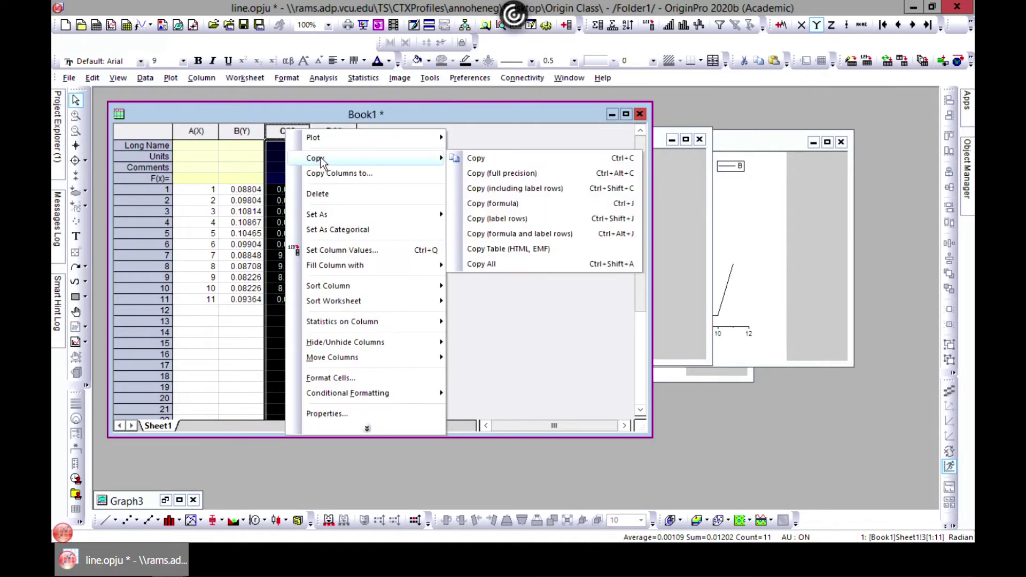
pyautogui.moveTo(359, 215)
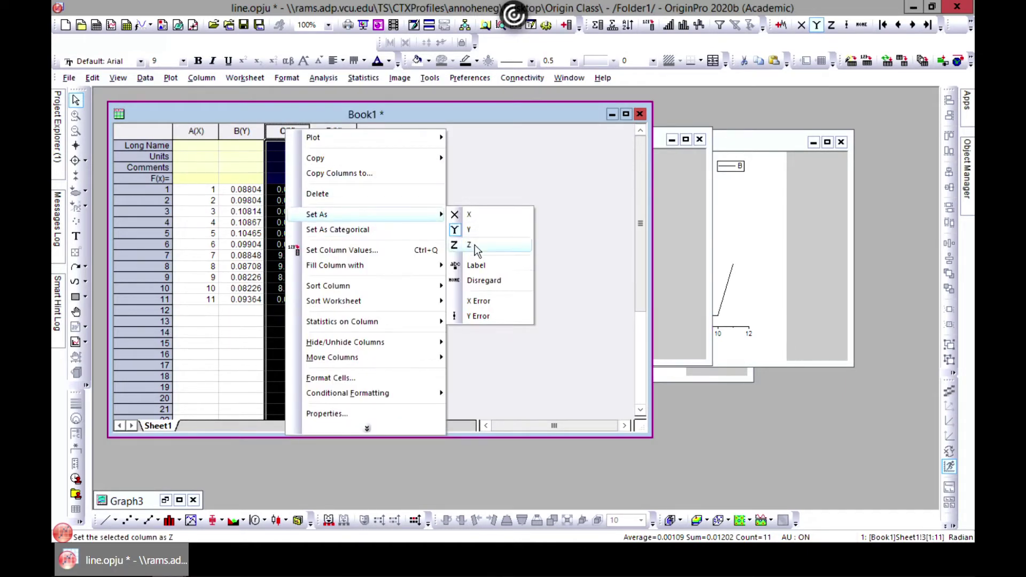
pyautogui.click(492, 315)
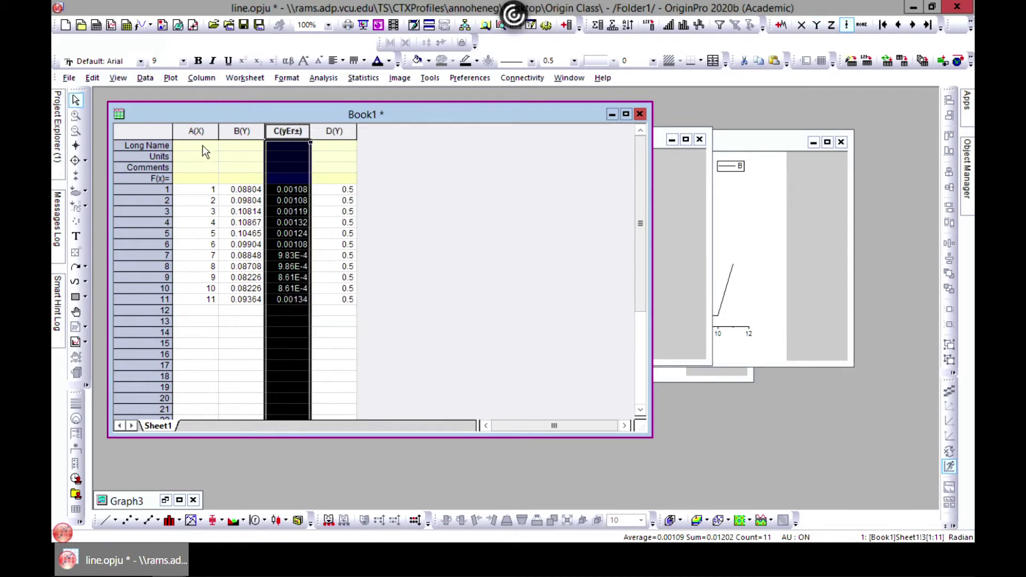
pyautogui.moveTo(191, 132); pyautogui.dragTo(272, 132)
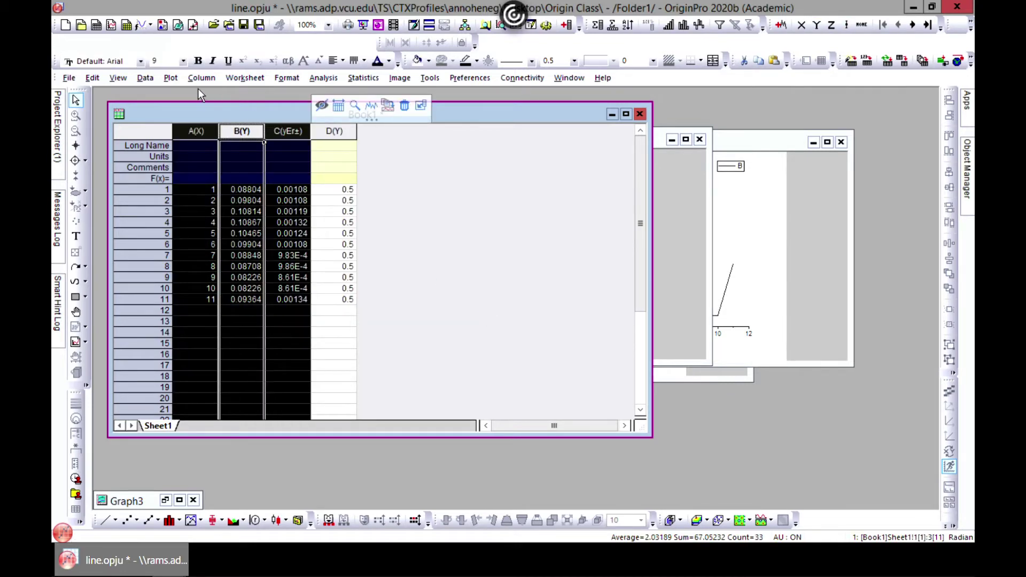
pyautogui.click(171, 78)
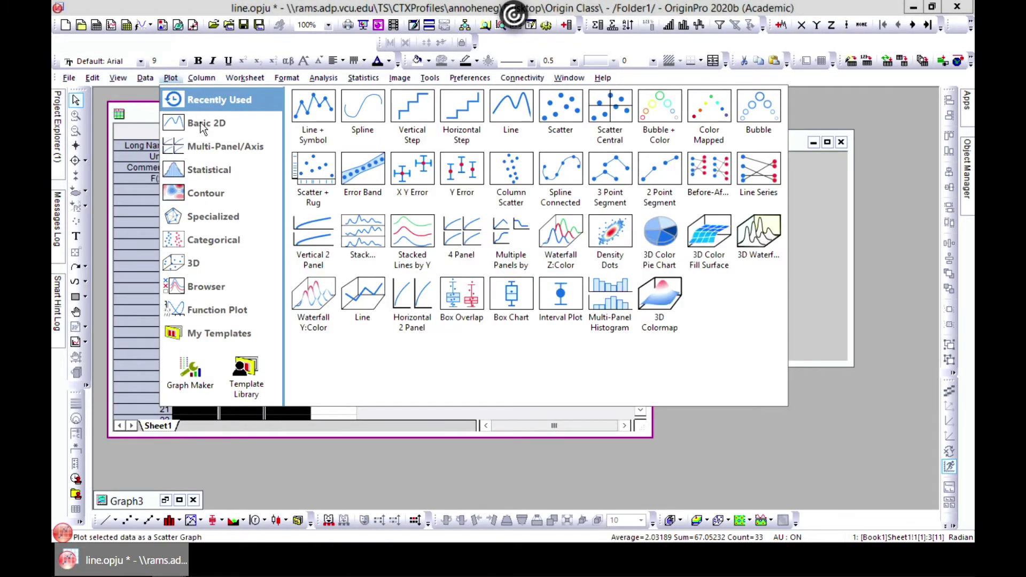
pyautogui.moveTo(237, 132)
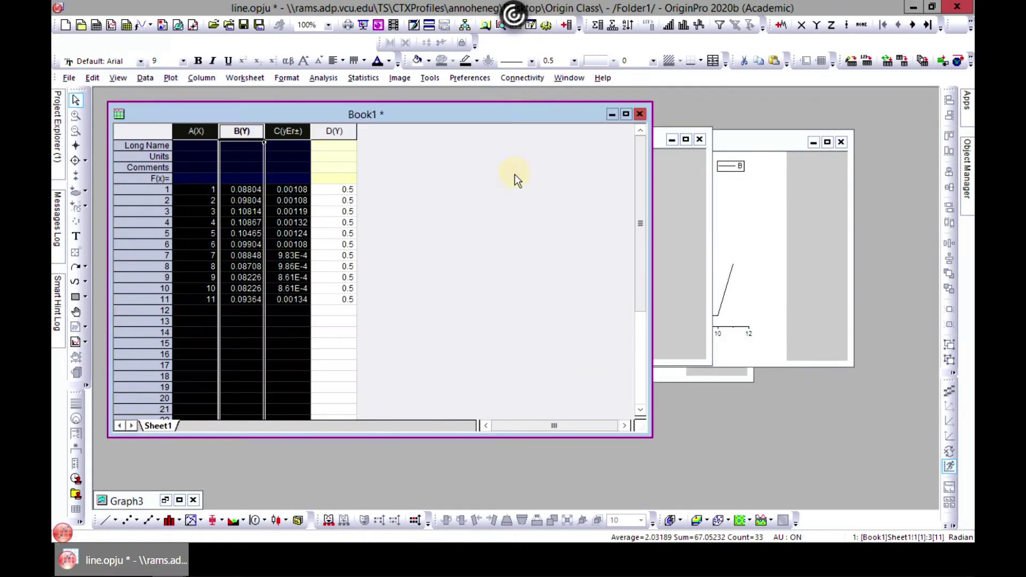
pyautogui.click(511, 176)
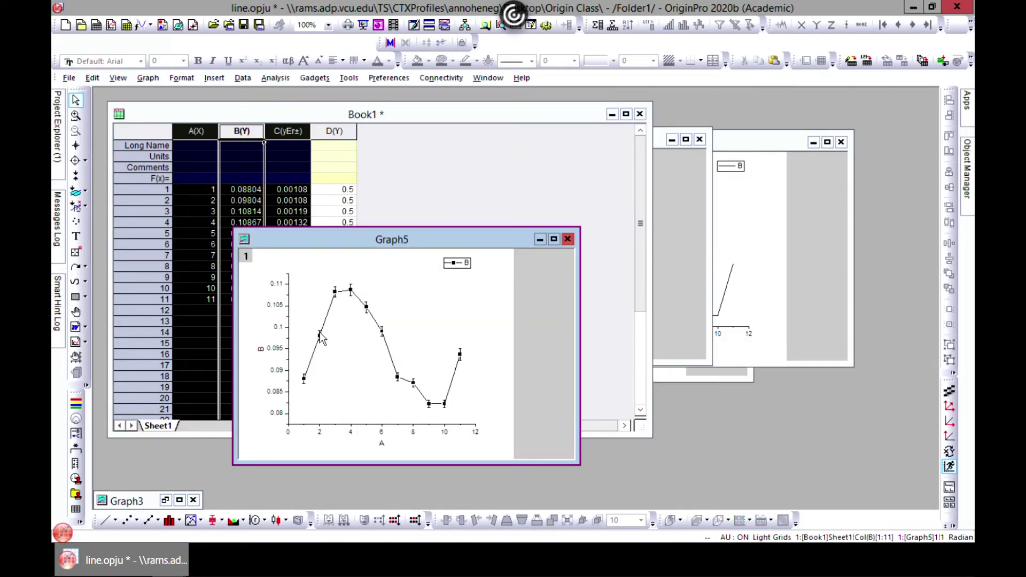
pyautogui.moveTo(351, 283)
pyautogui.moveTo(460, 239); pyautogui.dragTo(568, 156)
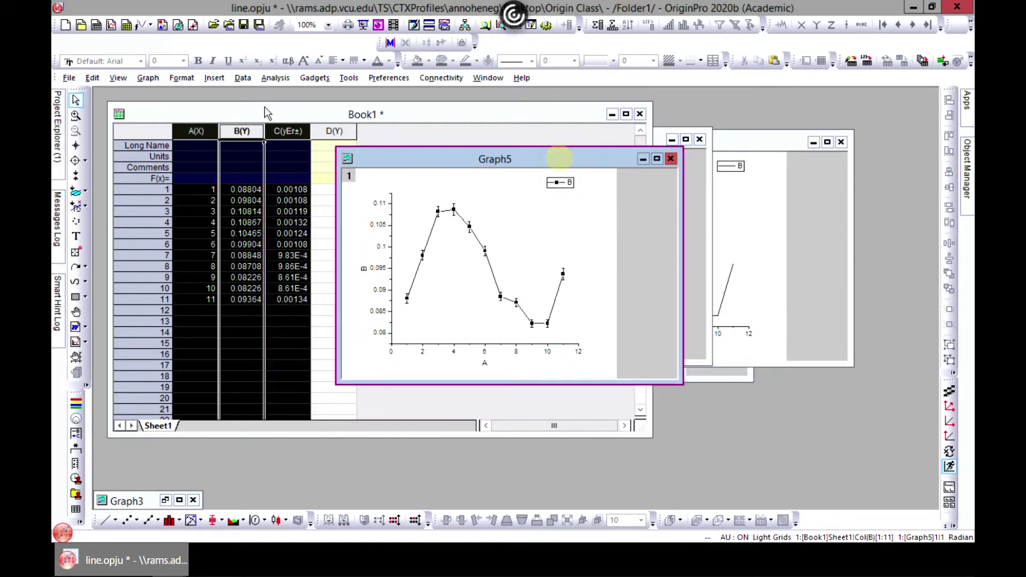
# Bring Book1 forward, dismiss the plot gallery unused, and shift Graph5 further right.
pyautogui.click(182, 110)
pyautogui.click(169, 80)
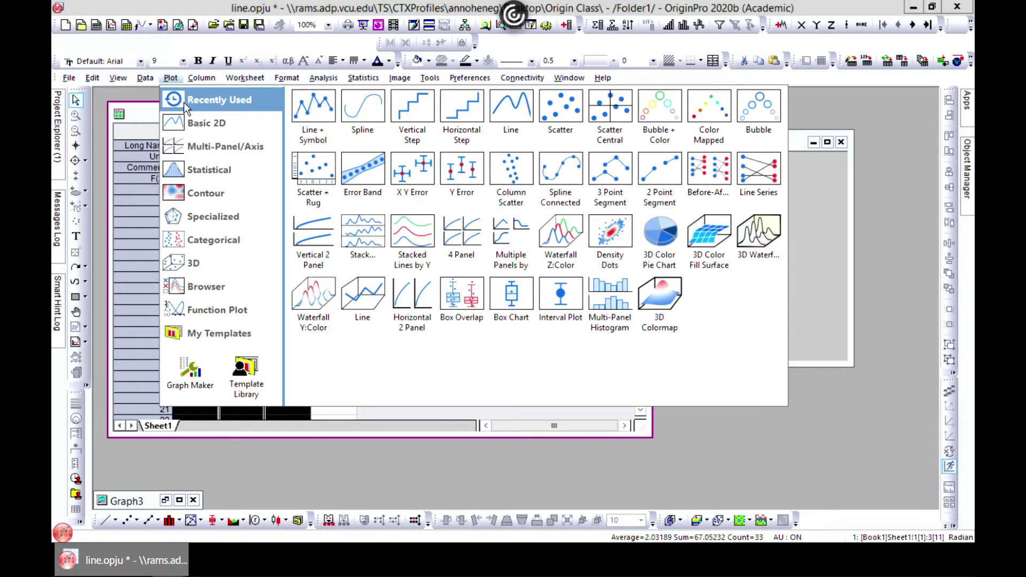
pyautogui.moveTo(210, 128)
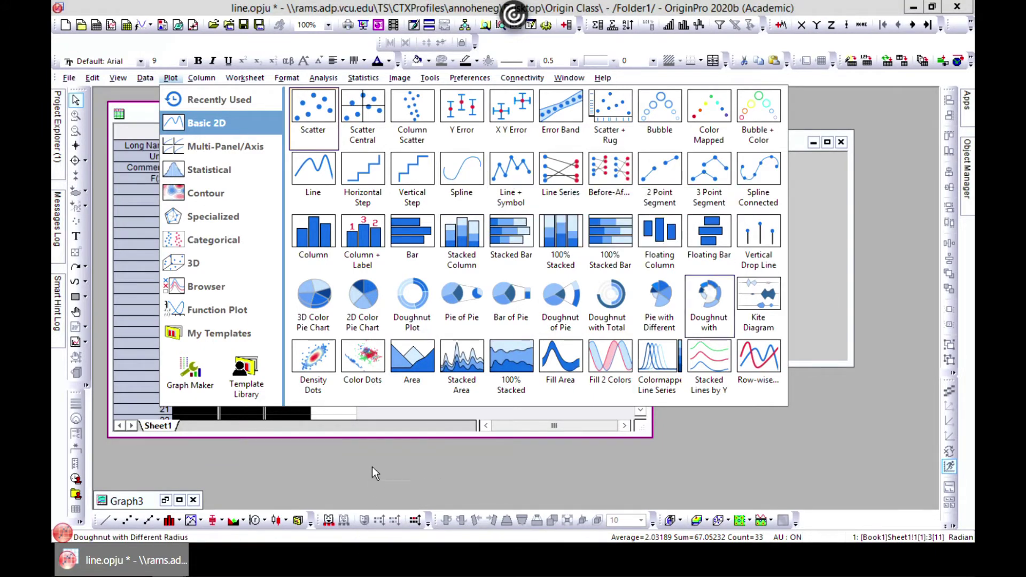
pyautogui.click(382, 429)
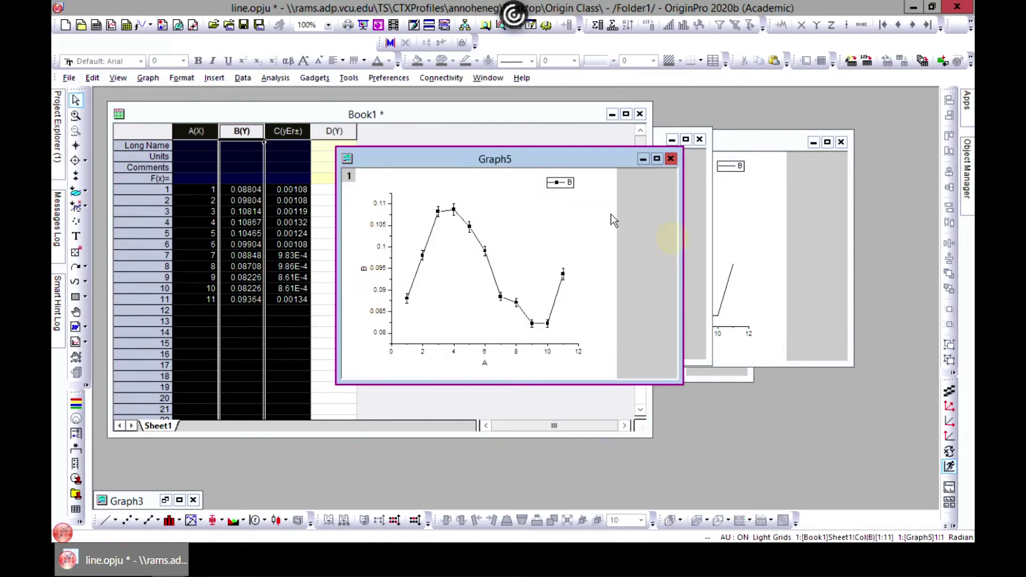
pyautogui.moveTo(521, 162); pyautogui.dragTo(638, 165)
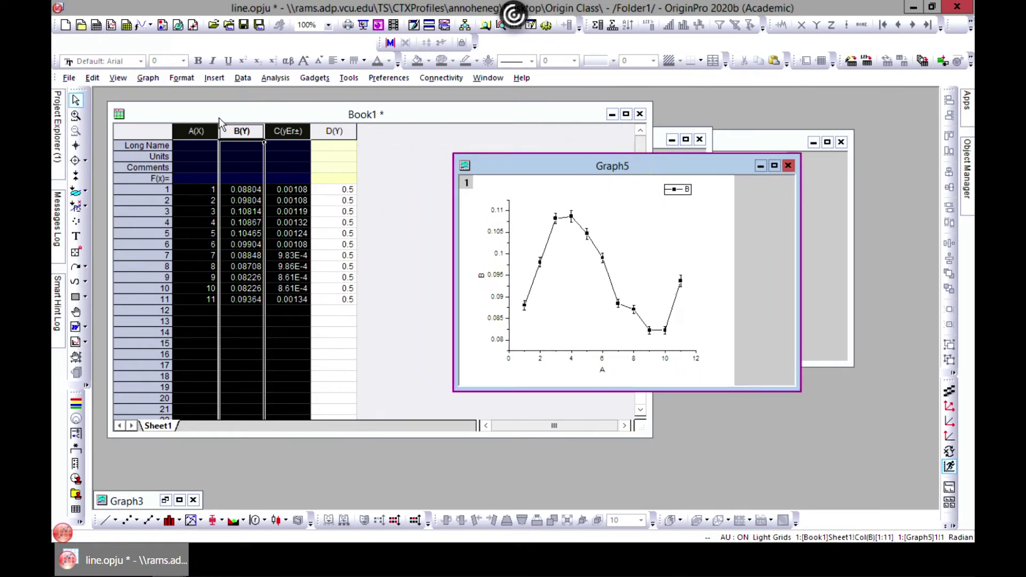
# Change column C back from Y Error to an ordinary Y column.
pyautogui.click(284, 132)
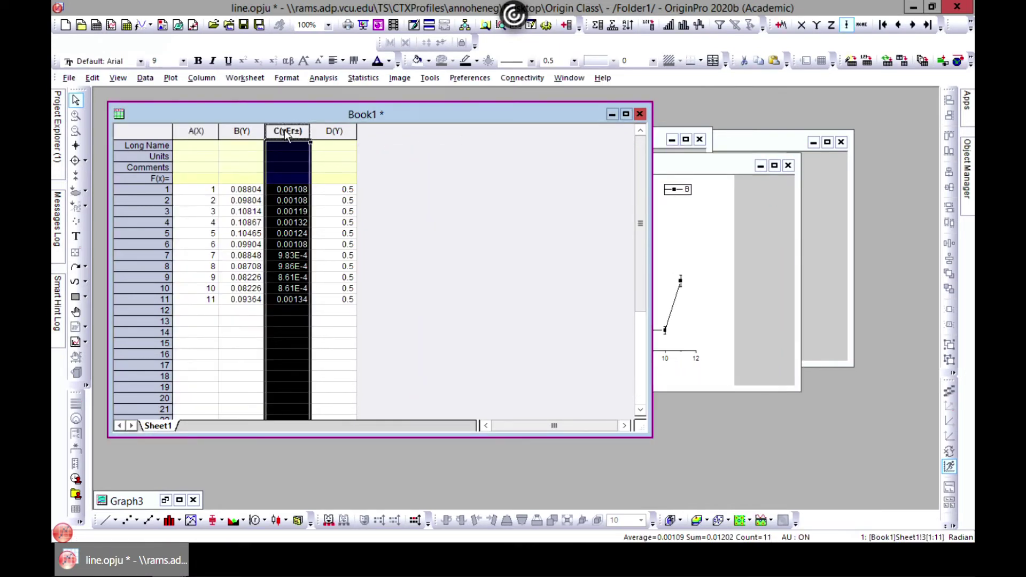
pyautogui.rightClick(284, 131)
pyautogui.moveTo(337, 216)
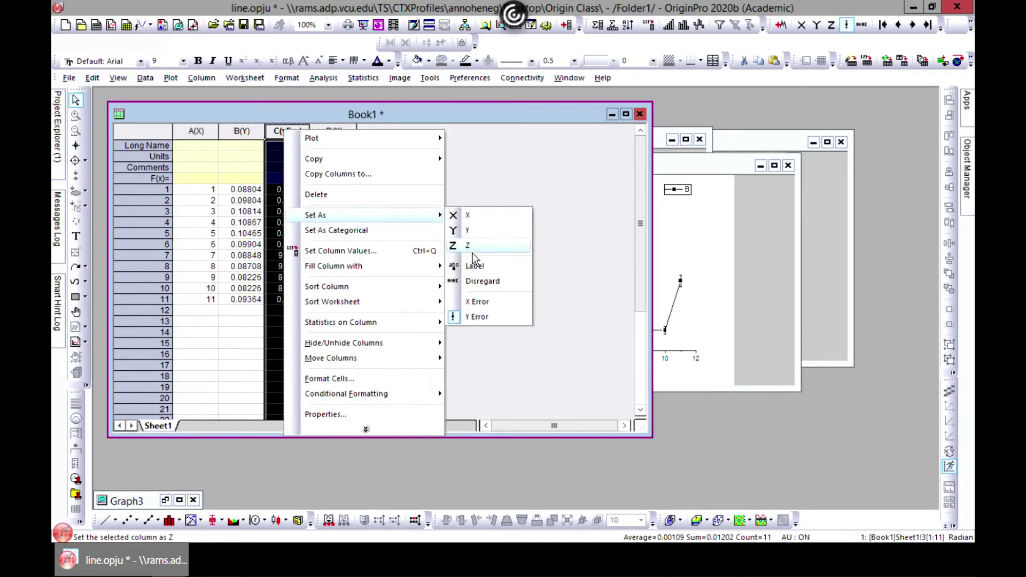
pyautogui.click(468, 230)
pyautogui.click(406, 187)
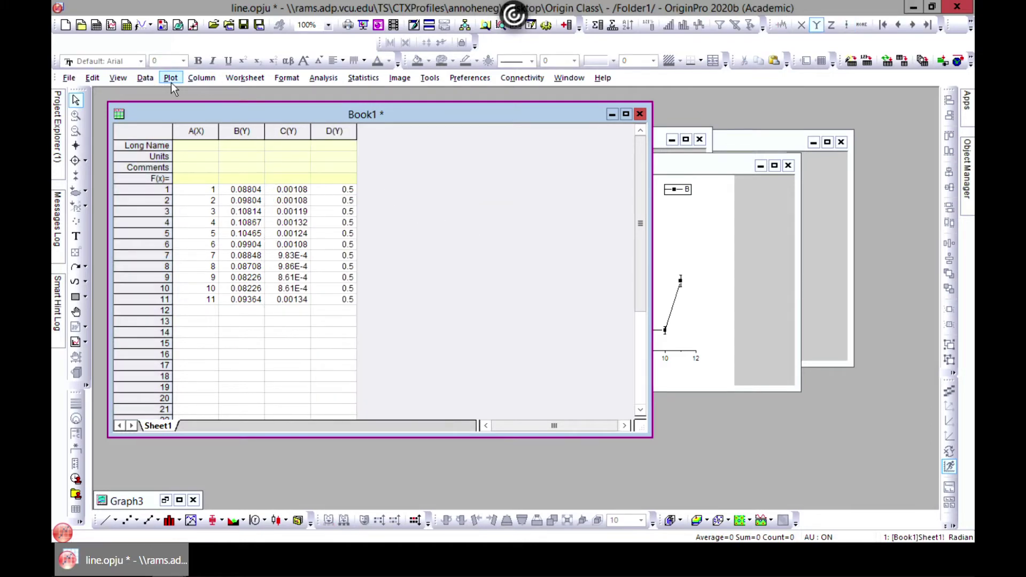
# Plot columns A and B as a line series in Graph6 and move it over Book1's right side.
pyautogui.moveTo(195, 130); pyautogui.dragTo(236, 130)
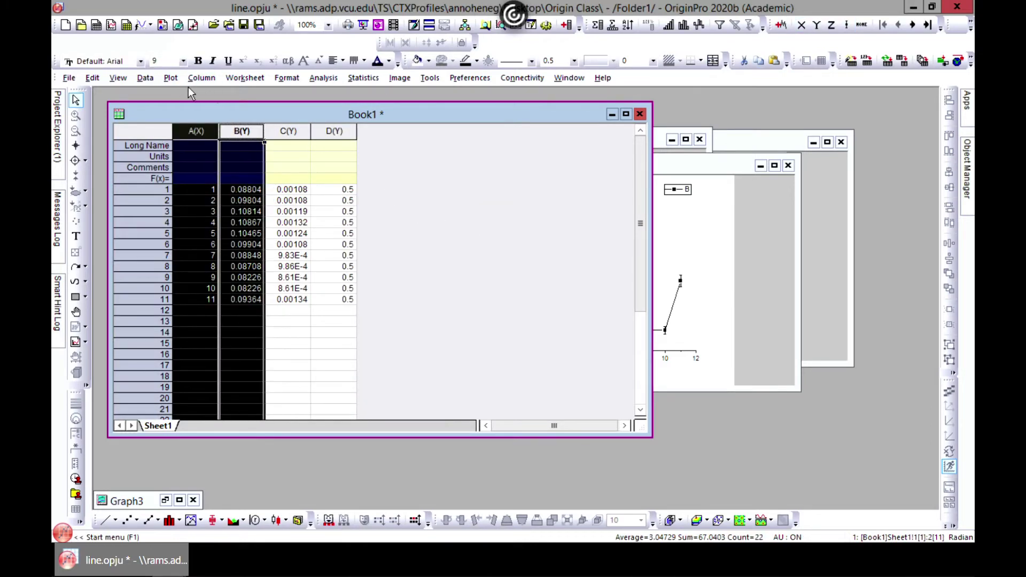
pyautogui.click(175, 80)
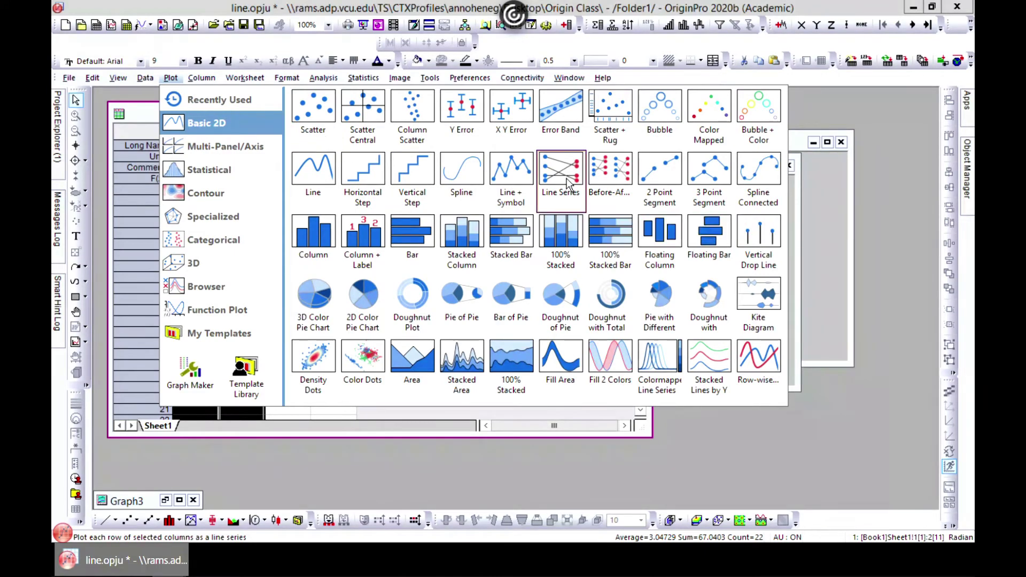
pyautogui.click(579, 201)
pyautogui.moveTo(475, 257); pyautogui.dragTo(581, 139)
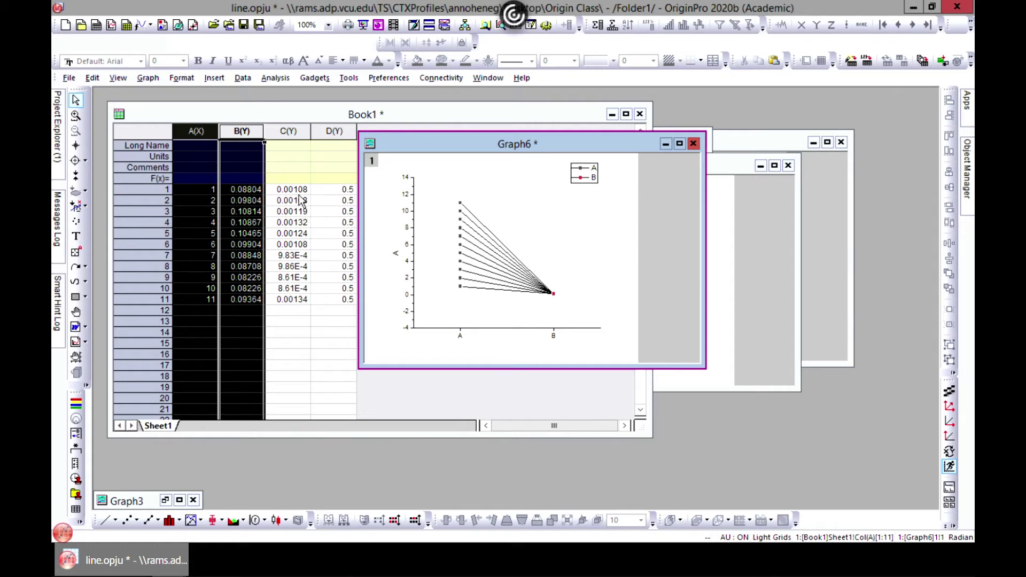
pyautogui.moveTo(438, 148); pyautogui.dragTo(600, 154)
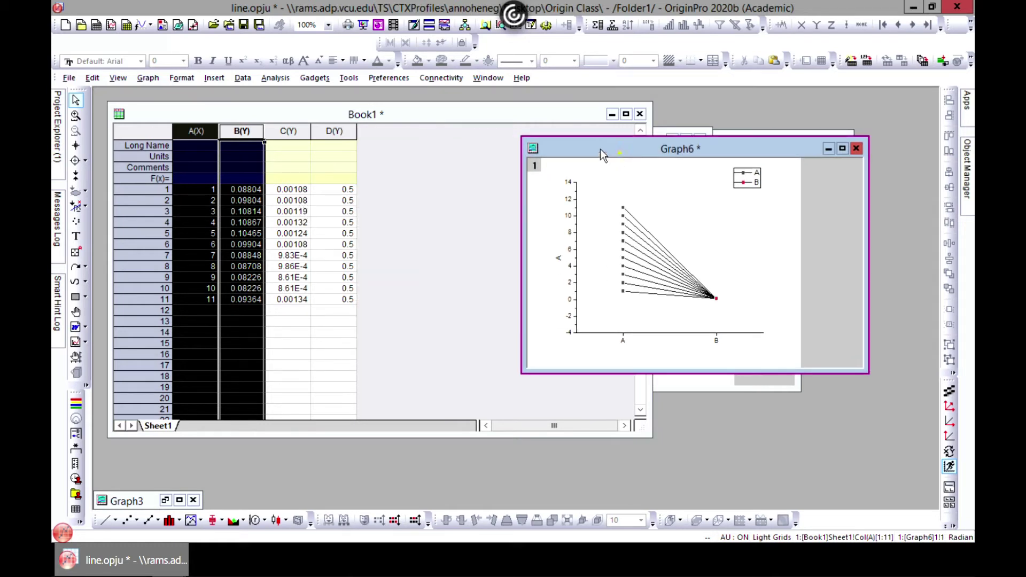
pyautogui.click(290, 115)
# Add new columns to the Book1 worksheet.
pyautogui.rightClick(291, 114)
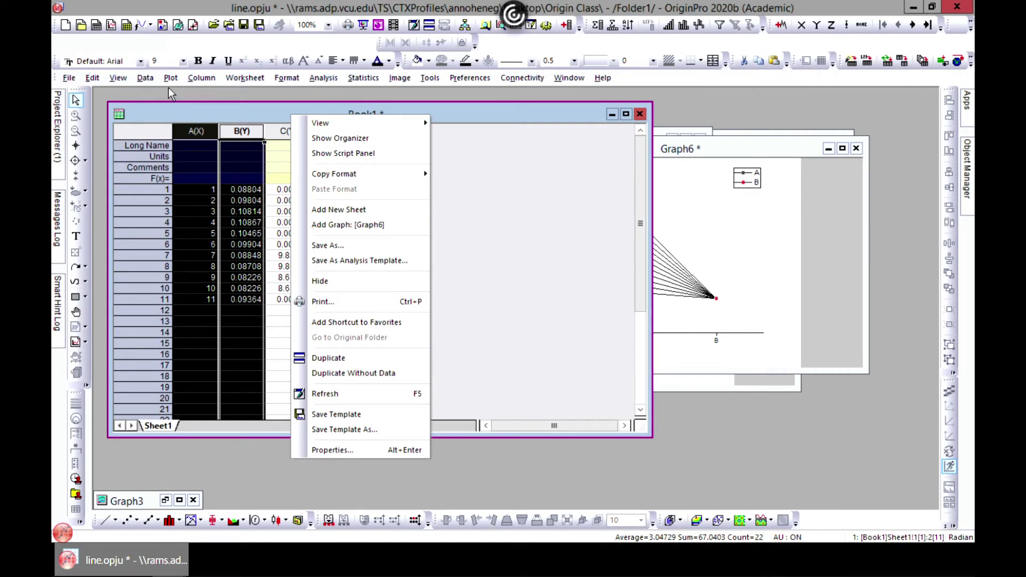
pyautogui.click(204, 77)
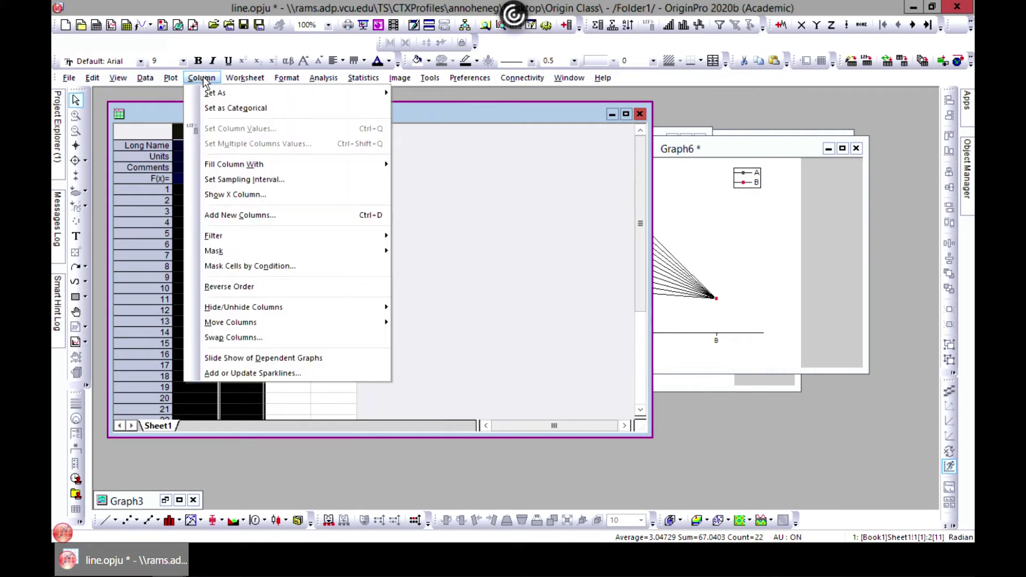
pyautogui.click(271, 217)
pyautogui.click(549, 310)
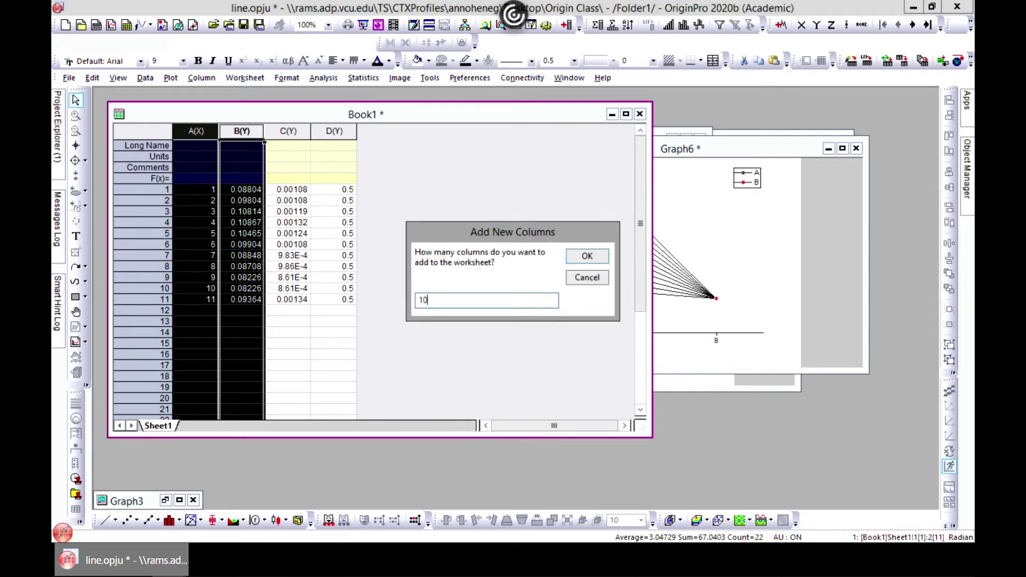
pyautogui.click(588, 256)
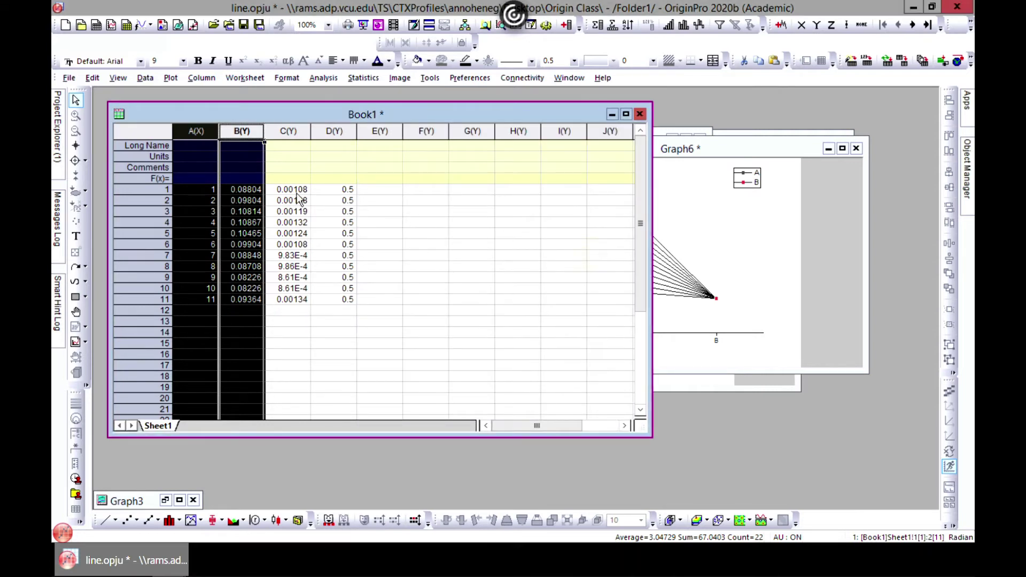
# Copy column B's values and paste them into column E starting at cell E1.
pyautogui.click(251, 192)
pyautogui.moveTo(251, 193); pyautogui.dragTo(245, 297)
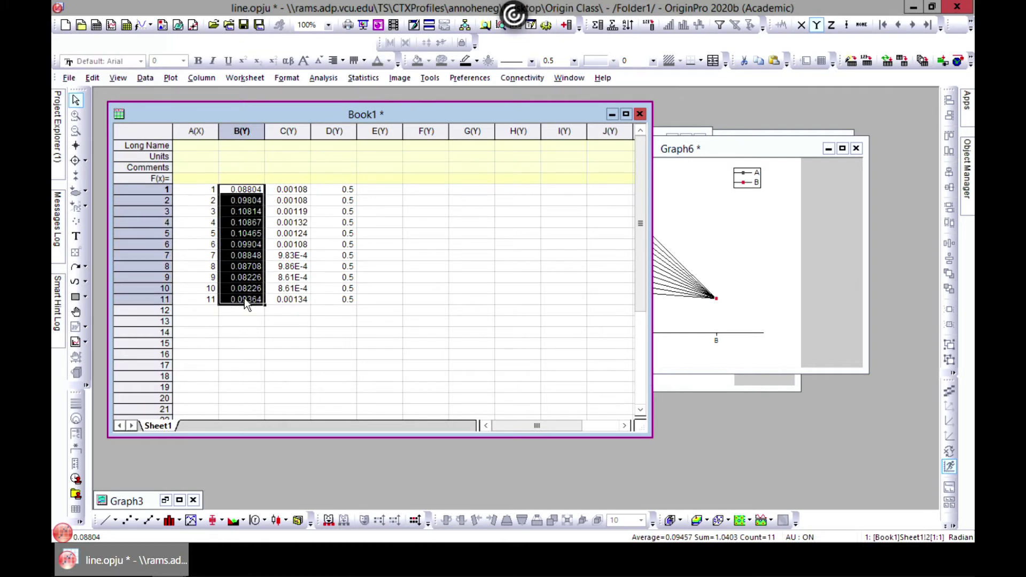
pyautogui.rightClick(233, 230)
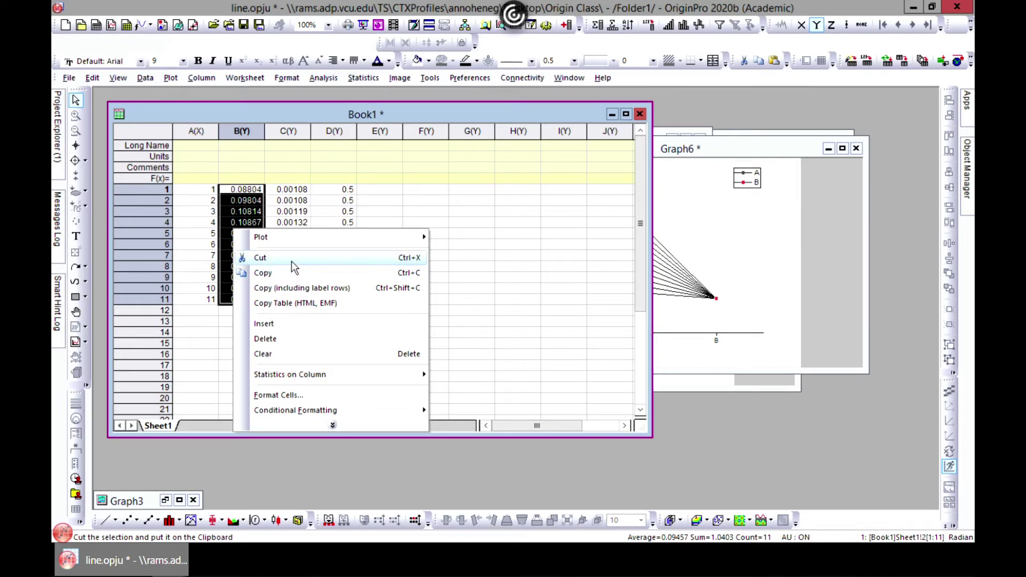
pyautogui.click(292, 272)
pyautogui.click(382, 191)
pyautogui.rightClick(381, 191)
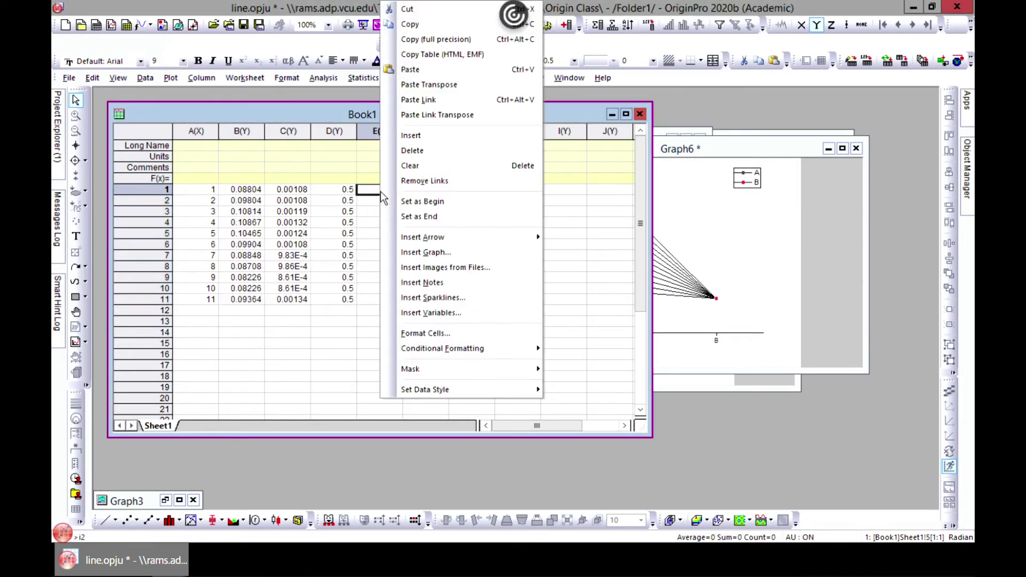
pyautogui.click(411, 69)
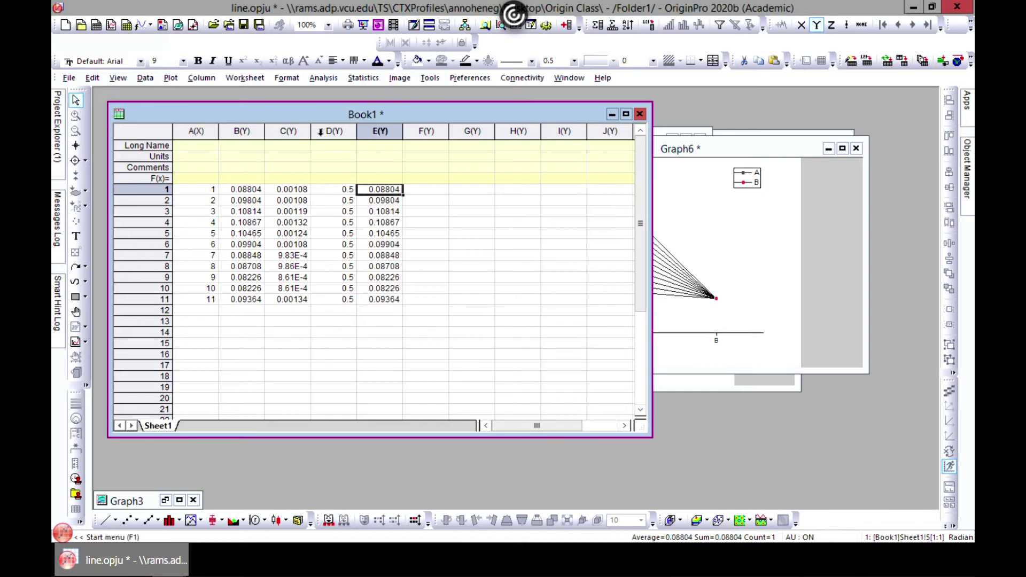
pyautogui.click(196, 131)
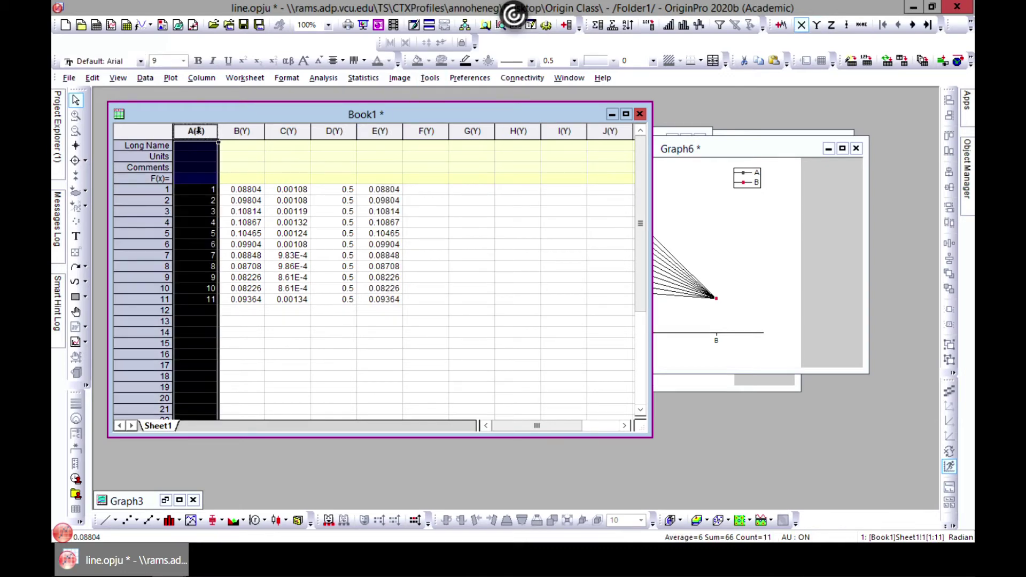
# Plot columns A, B and E as a line series (Graph7) and move it over the worksheet.
pyautogui.keyDown('shift'); pyautogui.click(238, 131); pyautogui.keyUp('shift')
pyautogui.keyDown('ctrl'); pyautogui.click(373, 132); pyautogui.keyUp('ctrl')
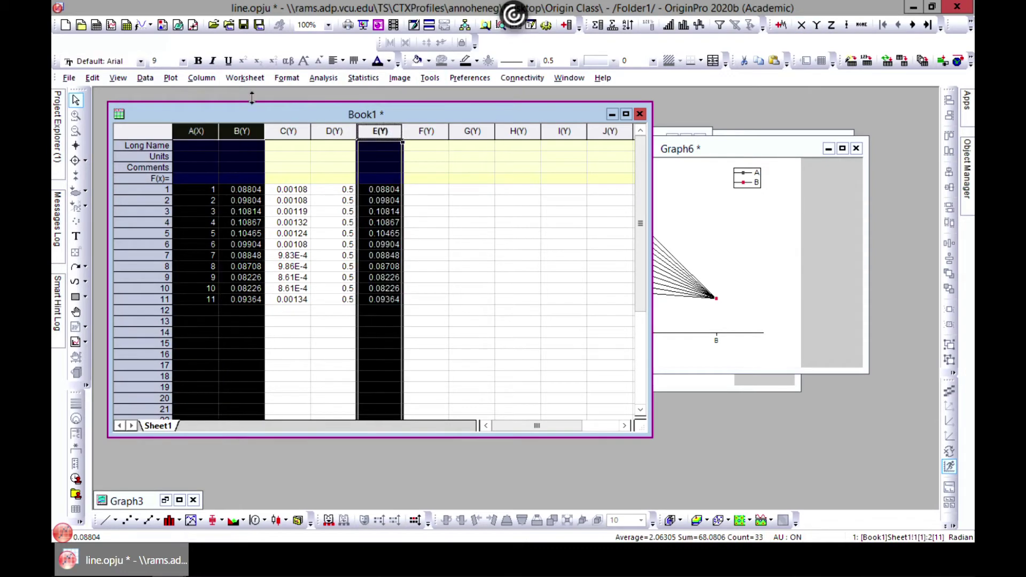
pyautogui.click(174, 77)
pyautogui.click(300, 105)
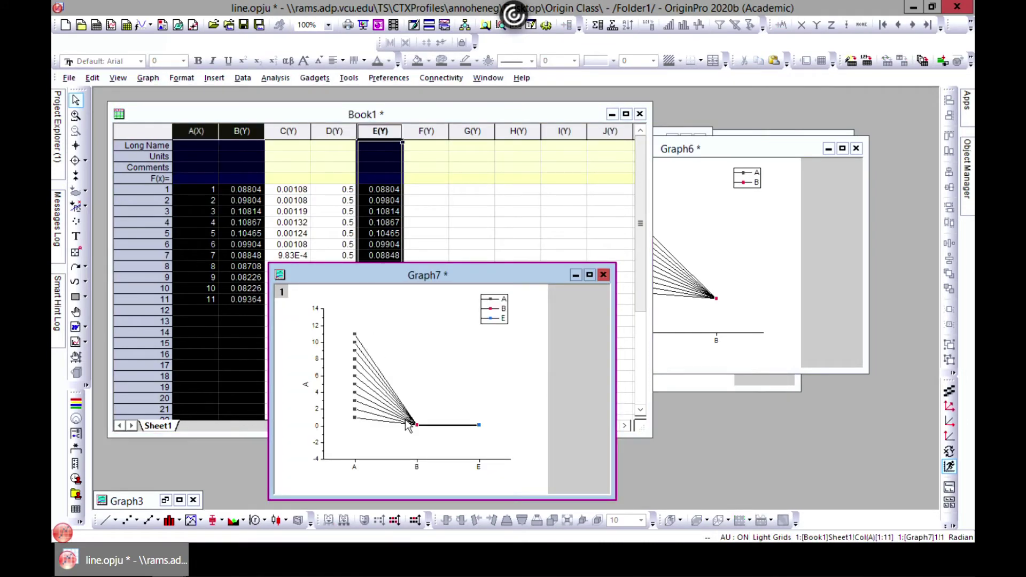
pyautogui.moveTo(408, 423)
pyautogui.moveTo(463, 275); pyautogui.dragTo(574, 188)
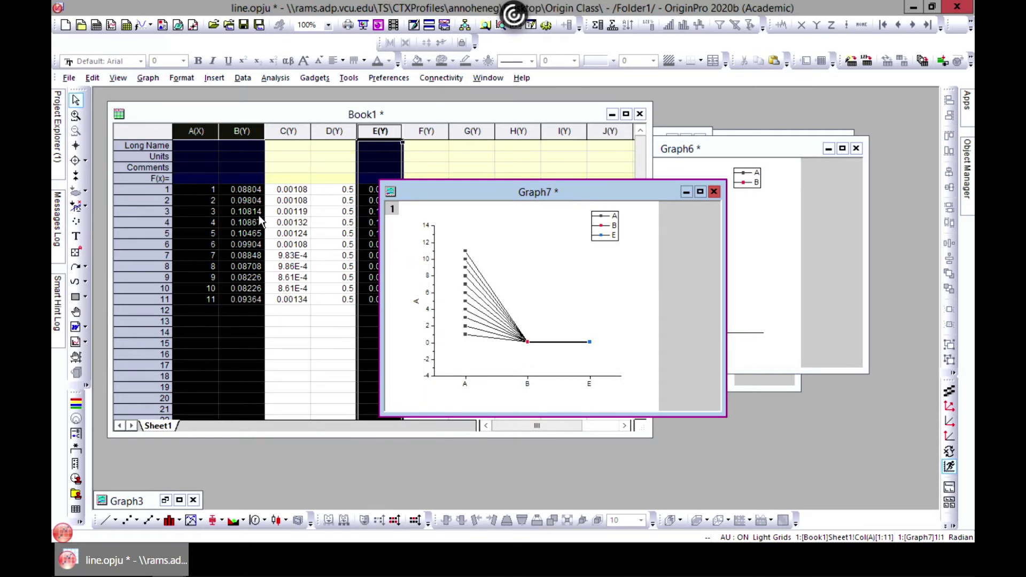
pyautogui.moveTo(562, 199); pyautogui.dragTo(588, 187)
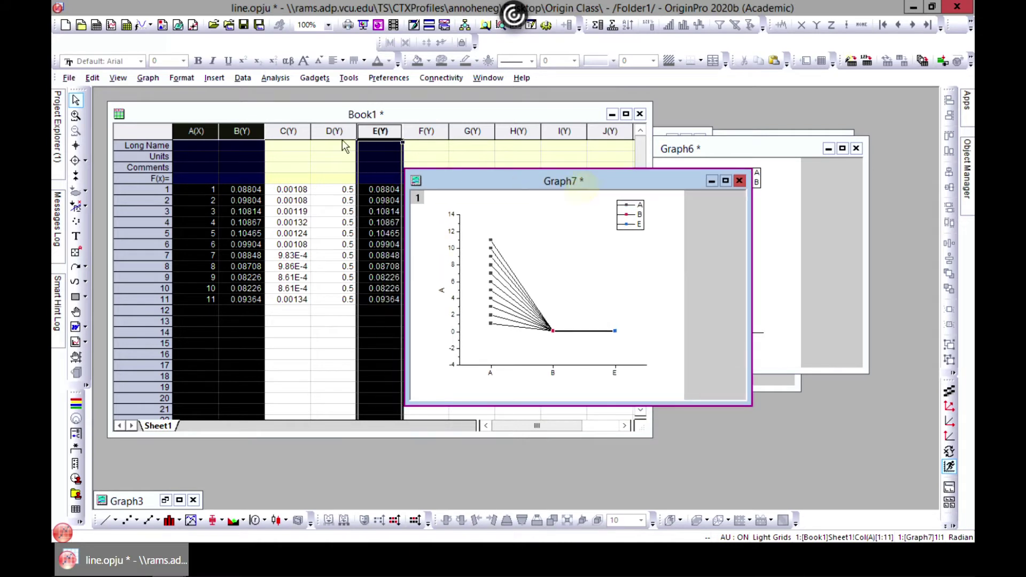
# Select columns B and E and plot them as a line series (Graph8).
pyautogui.click(248, 127)
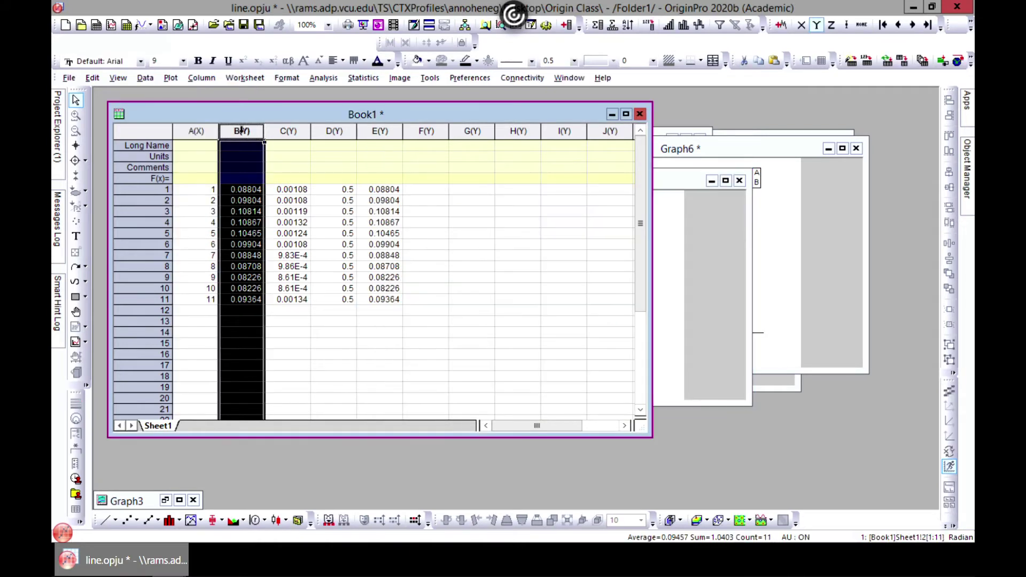
pyautogui.keyDown('ctrl'); pyautogui.click(381, 133); pyautogui.keyUp('ctrl')
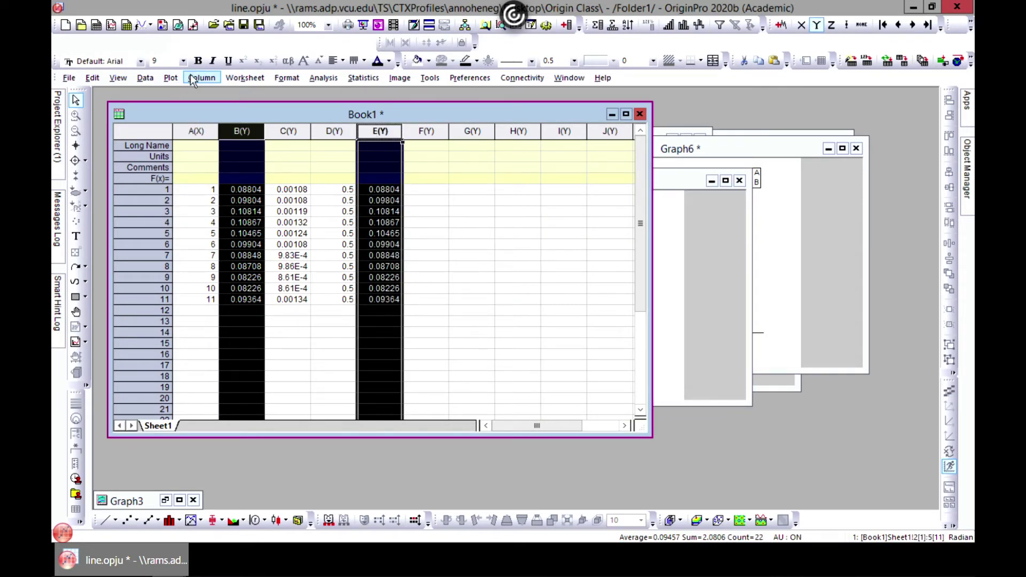
pyautogui.click(171, 78)
pyautogui.click(302, 111)
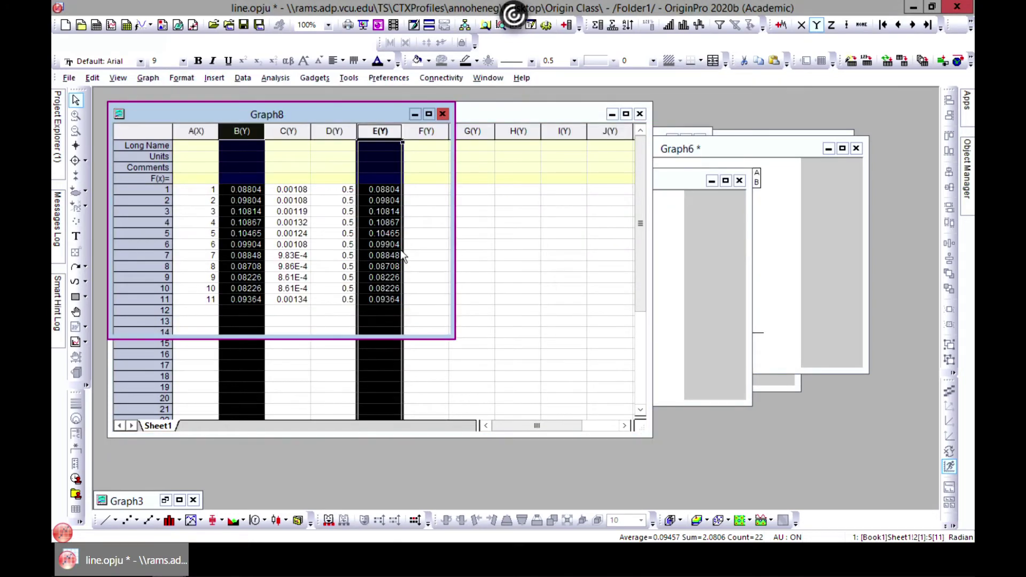
# Arrange the Graph7 and Graph8 windows so worksheet columns C, D and E stay visible.
pyautogui.moveTo(349, 113); pyautogui.dragTo(648, 94)
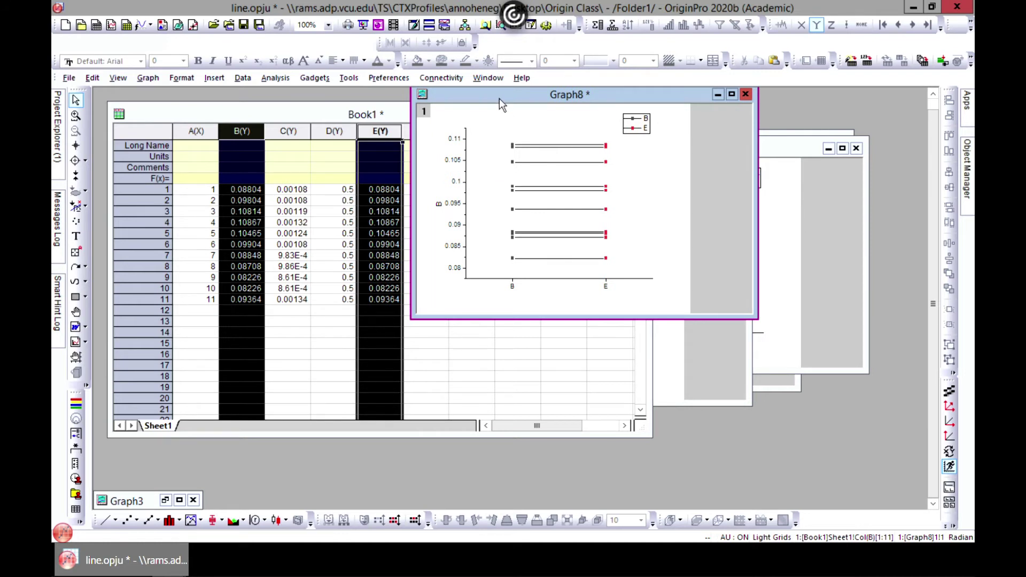
pyautogui.moveTo(499, 99); pyautogui.dragTo(368, 147)
pyautogui.click(683, 235)
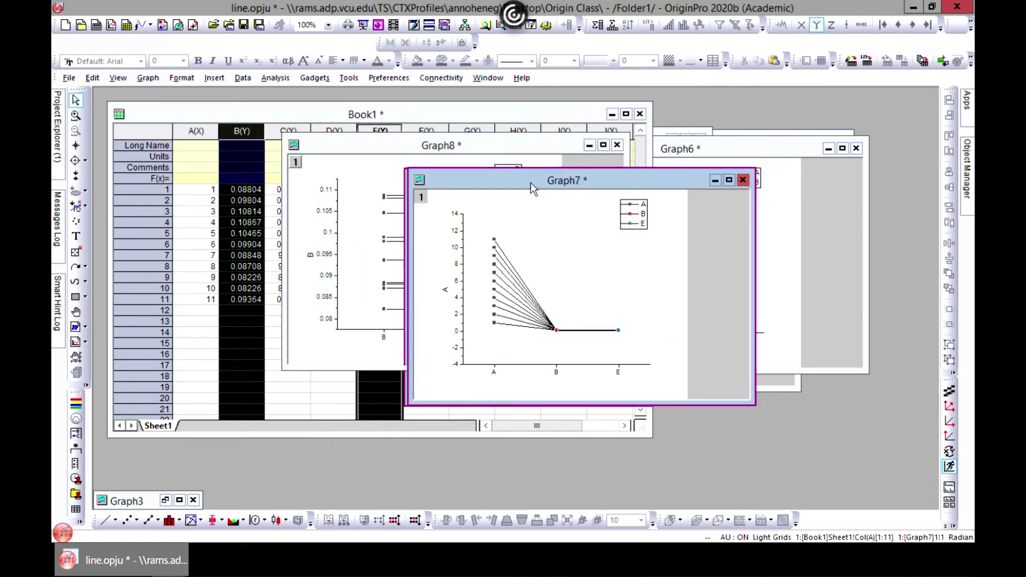
pyautogui.moveTo(531, 182); pyautogui.dragTo(540, 181)
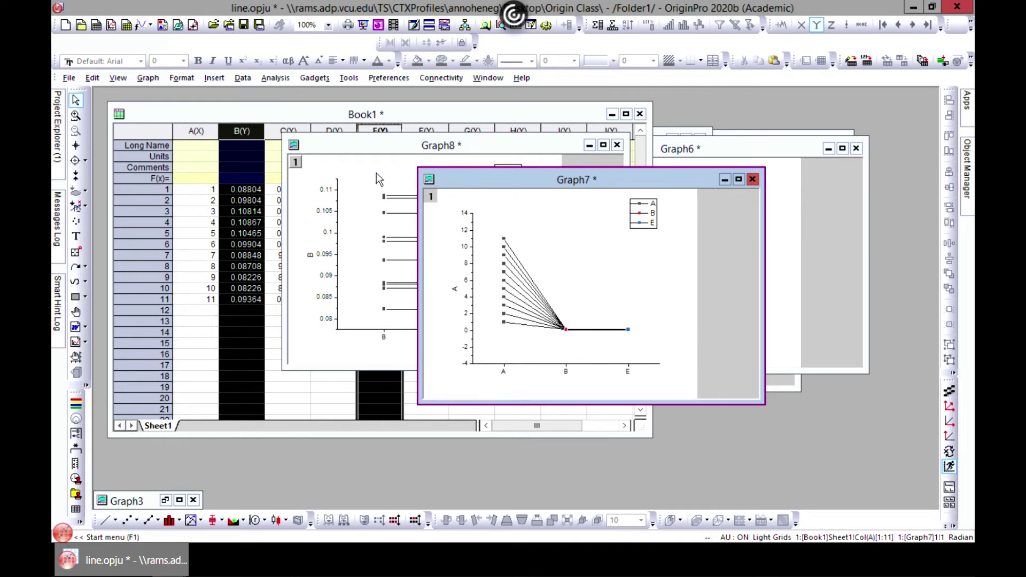
pyautogui.moveTo(482, 184); pyautogui.dragTo(499, 186)
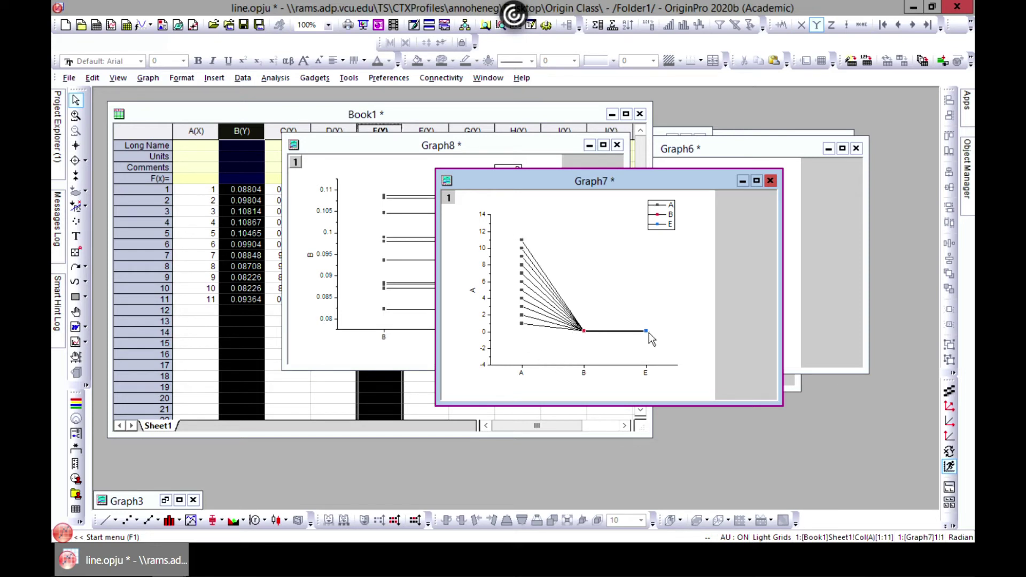
pyautogui.click(355, 153)
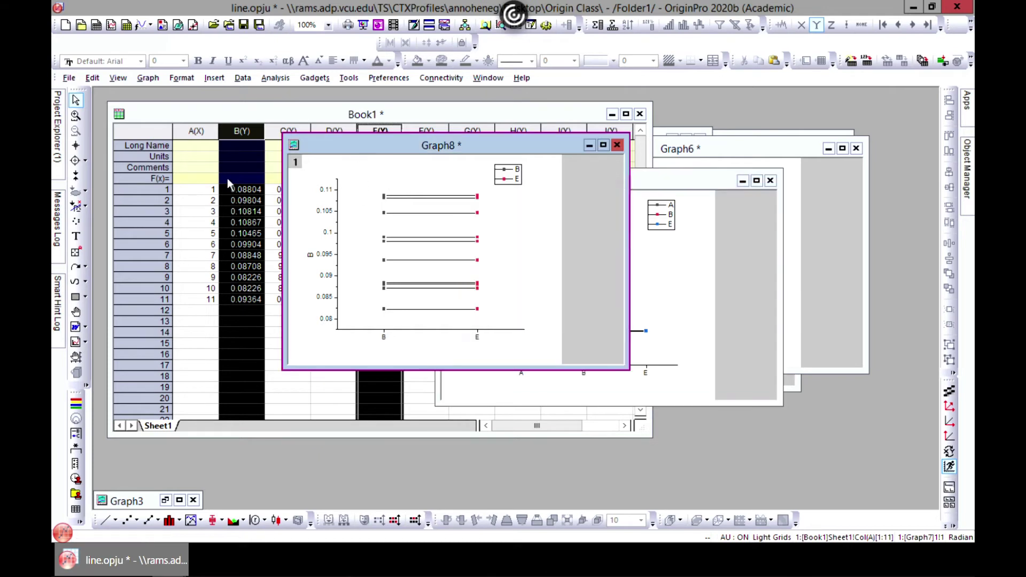
pyautogui.moveTo(312, 146); pyautogui.dragTo(474, 160)
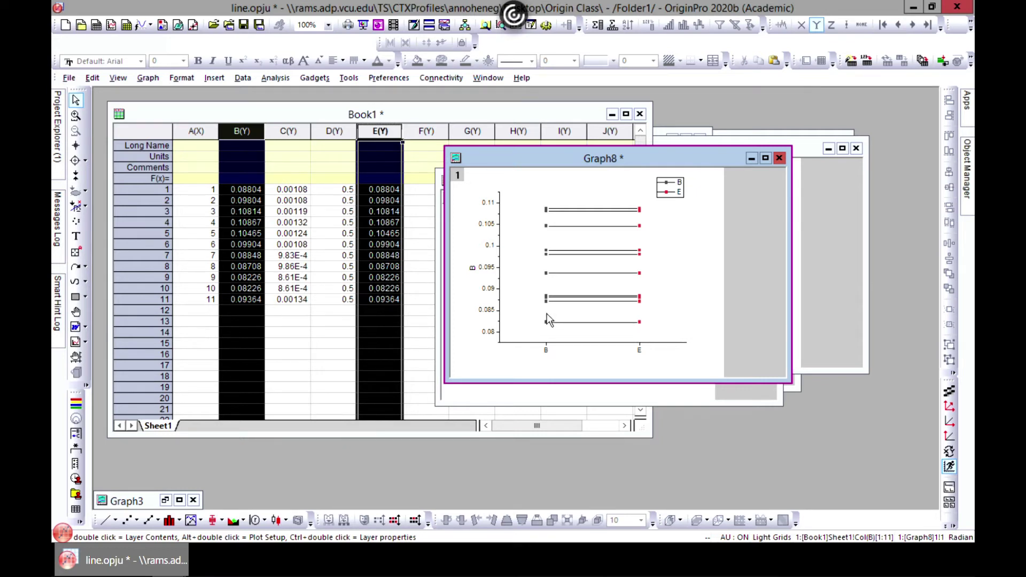
pyautogui.click(243, 78)
# Bring the Book1 worksheet to the front and maximize it.
pyautogui.moveTo(182, 77)
pyautogui.click(148, 110)
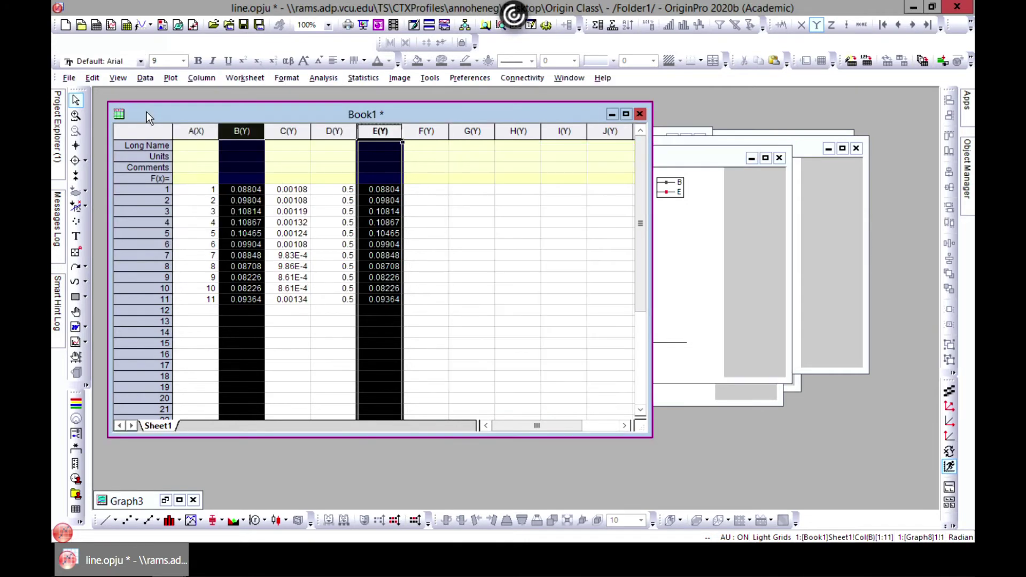
pyautogui.doubleClick(146, 112)
# Create a Before-After plot of columns B and E, then restore Graph9 and move it lower right.
pyautogui.click(184, 78)
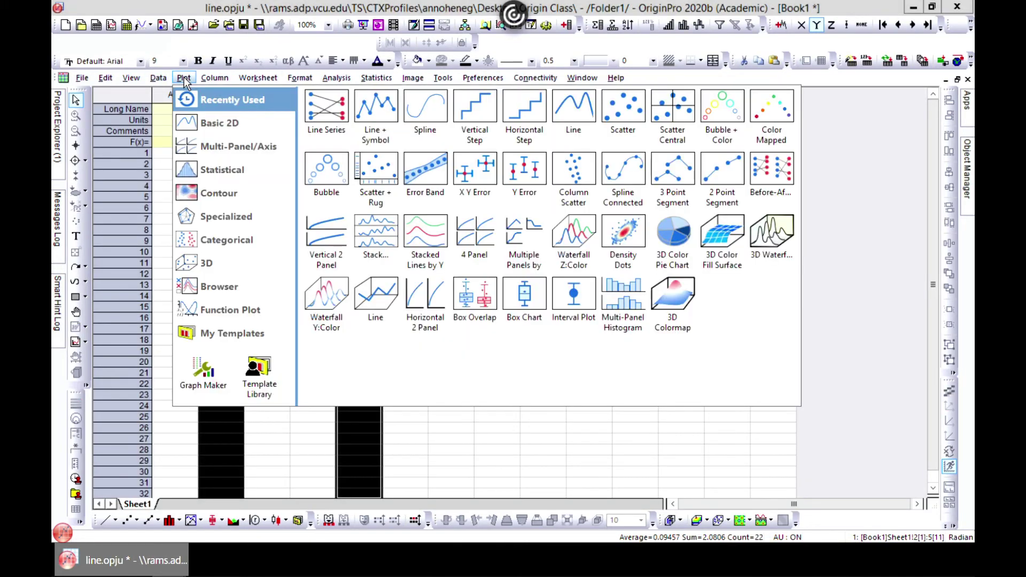
pyautogui.moveTo(206, 128)
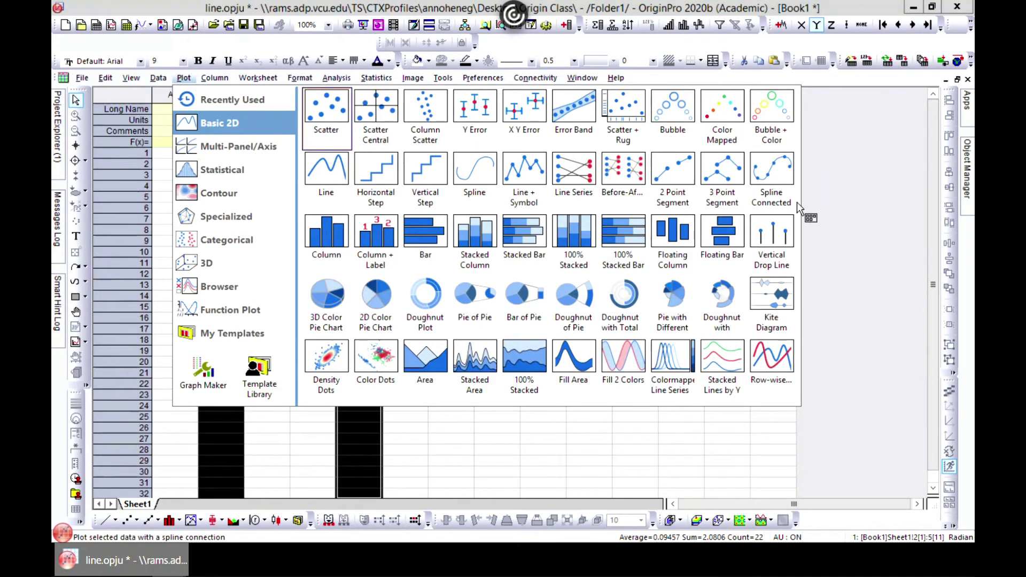
pyautogui.click(623, 173)
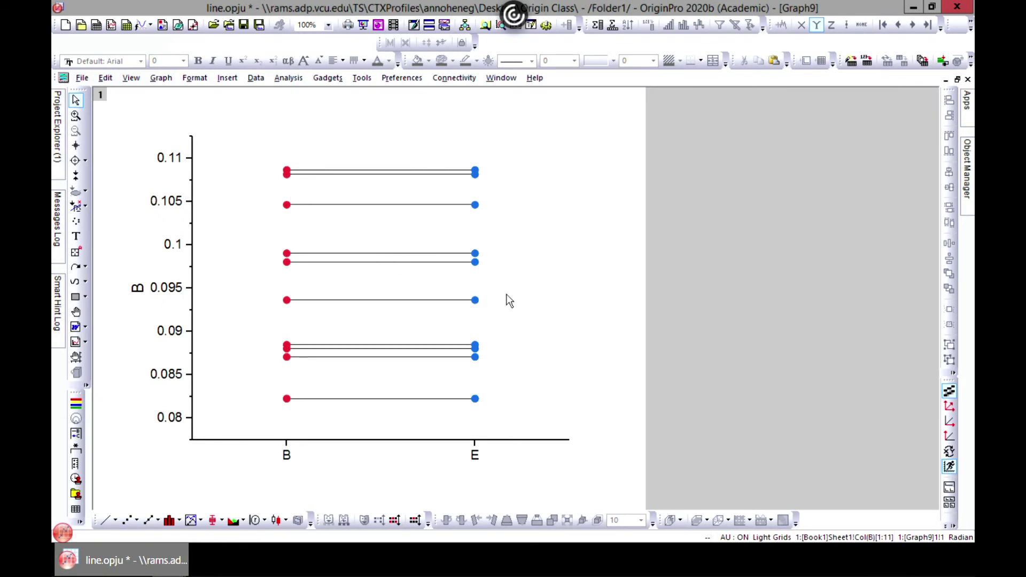
pyautogui.click(957, 79)
pyautogui.moveTo(453, 141); pyautogui.dragTo(795, 176)
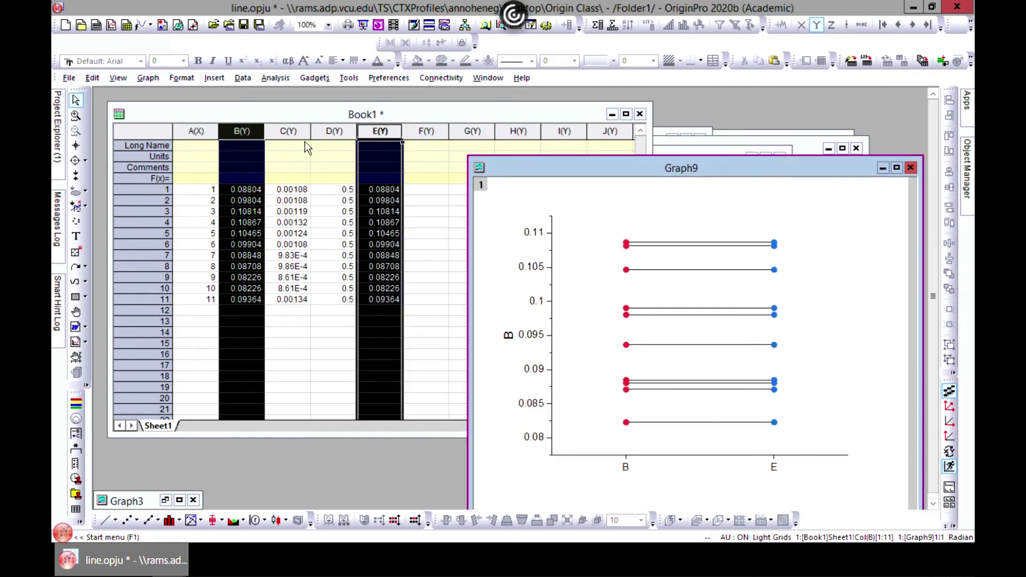
pyautogui.click(332, 134)
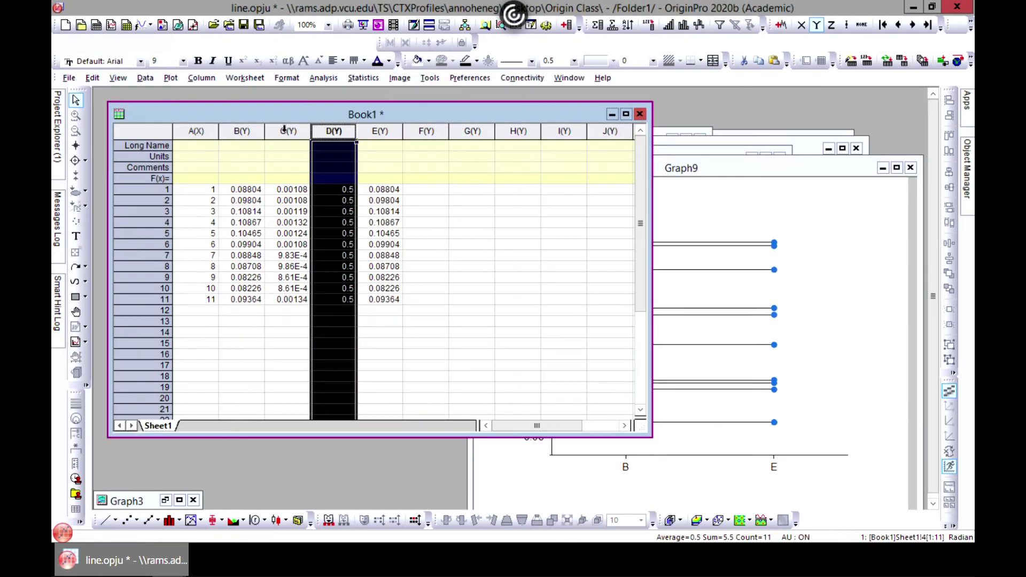
pyautogui.keyDown('ctrl'); pyautogui.click(249, 131); pyautogui.keyUp('ctrl')
pyautogui.keyDown('ctrl'); pyautogui.click(391, 134); pyautogui.keyUp('ctrl')
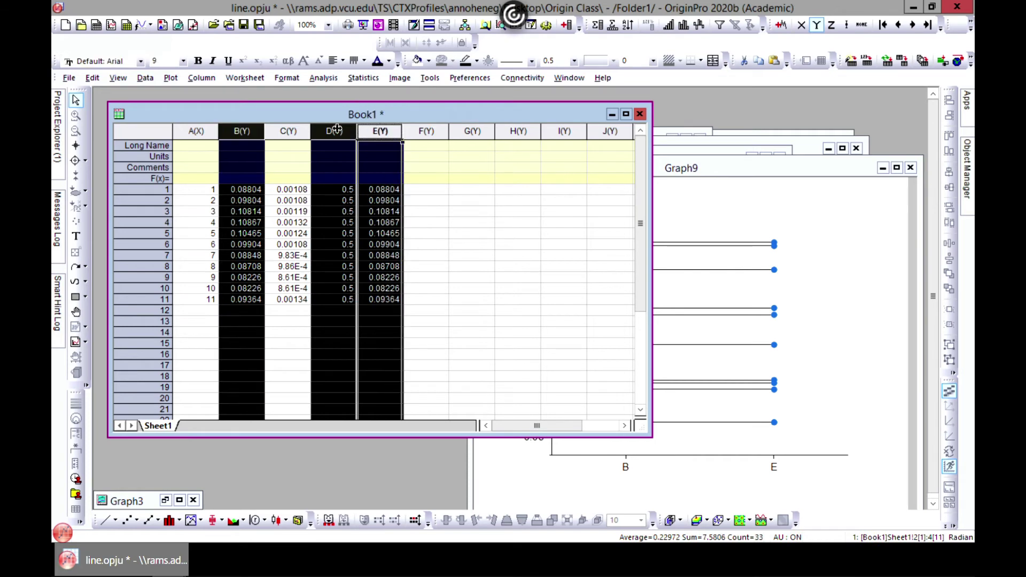
pyautogui.click(171, 78)
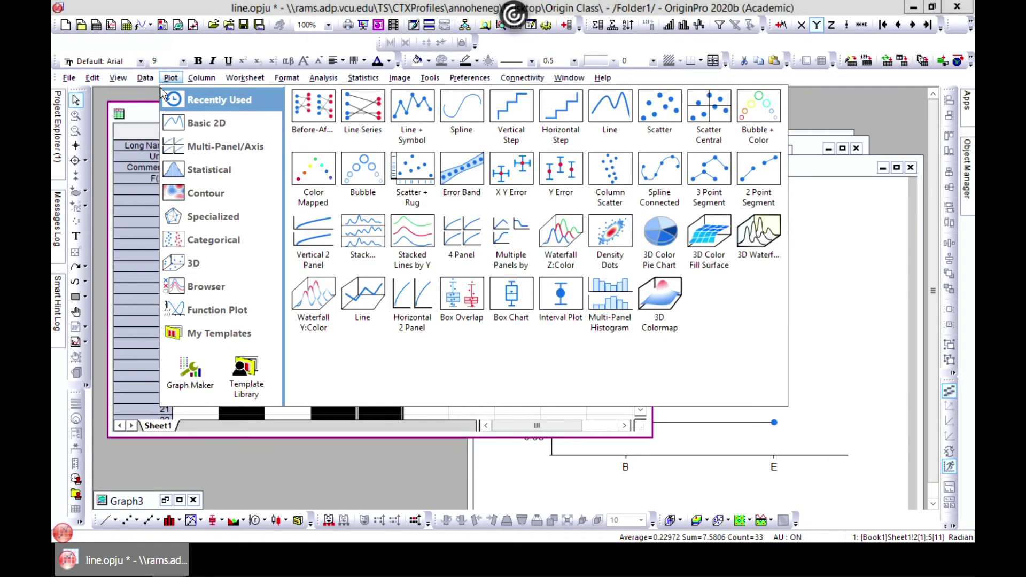
pyautogui.click(294, 114)
pyautogui.keyDown('ctrl'); pyautogui.click(282, 131); pyautogui.keyUp('ctrl')
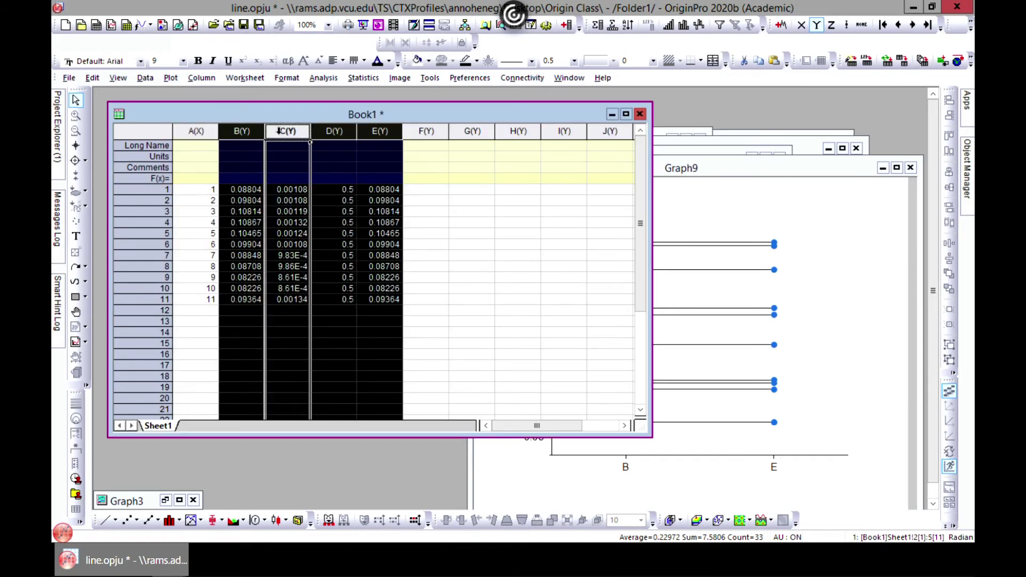
pyautogui.click(165, 77)
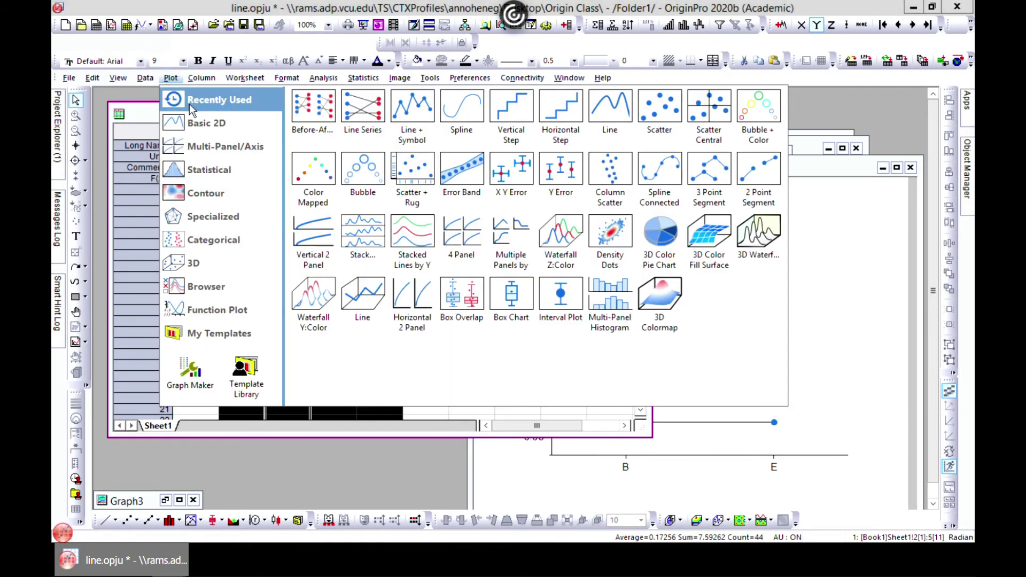
pyautogui.click(321, 124)
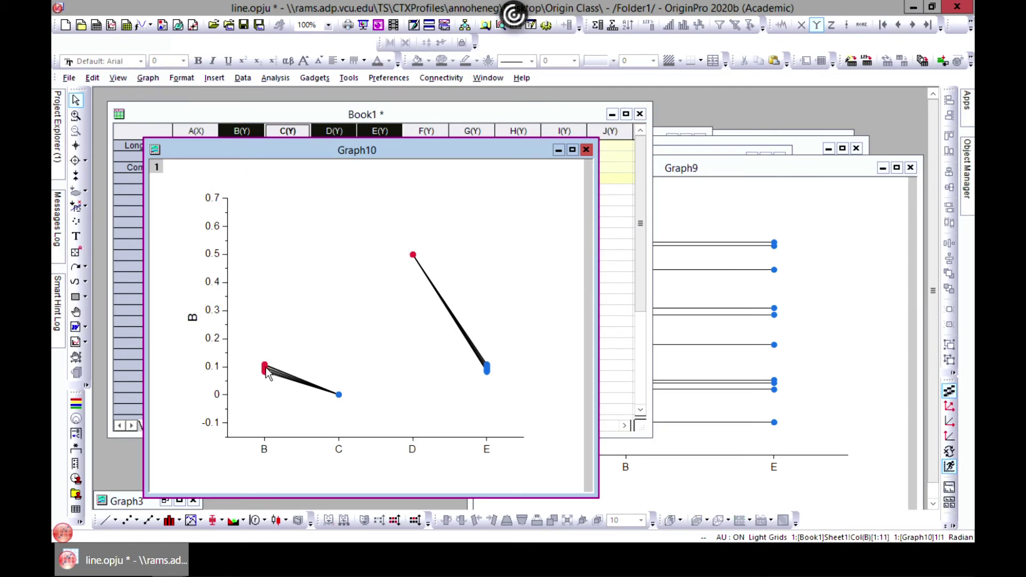
pyautogui.moveTo(281, 362)
pyautogui.moveTo(357, 149); pyautogui.dragTo(642, 121)
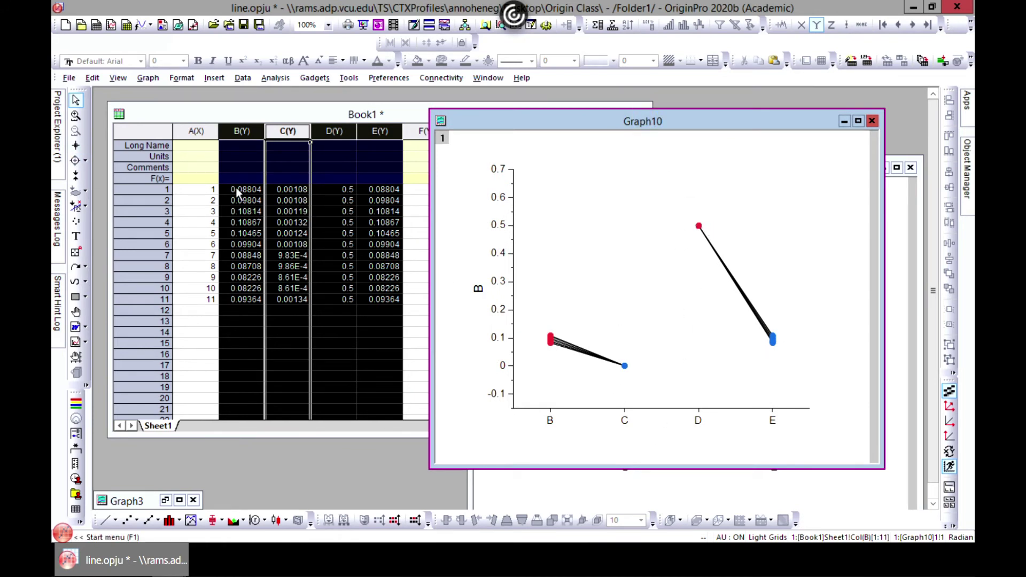
pyautogui.click(550, 421)
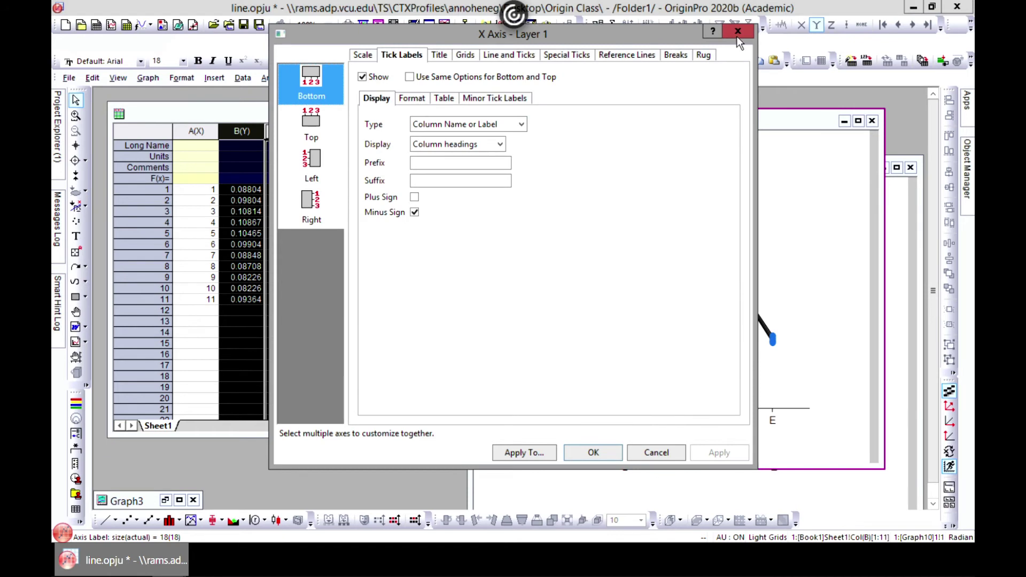
pyautogui.click(737, 32)
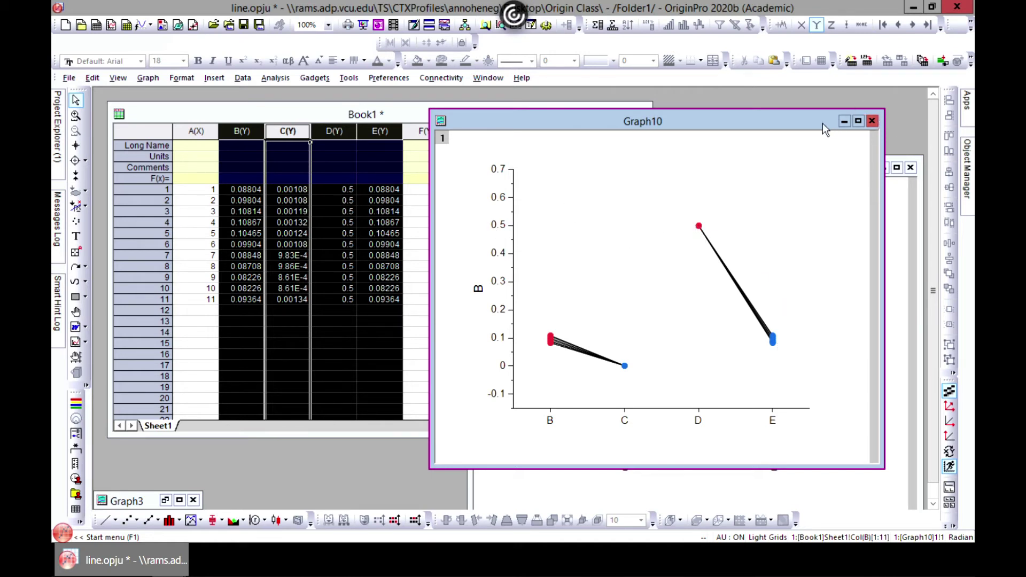
pyautogui.moveTo(796, 117); pyautogui.dragTo(724, 109)
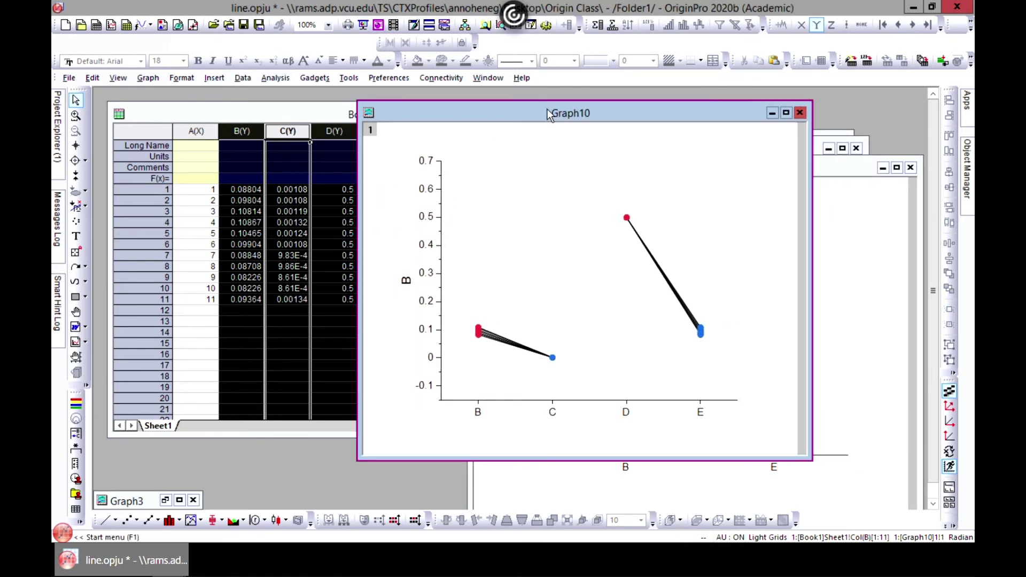
pyautogui.moveTo(547, 112); pyautogui.dragTo(568, 114)
# Bring the Book1 worksheet to the front and browse the plot type gallery.
pyautogui.click(296, 112)
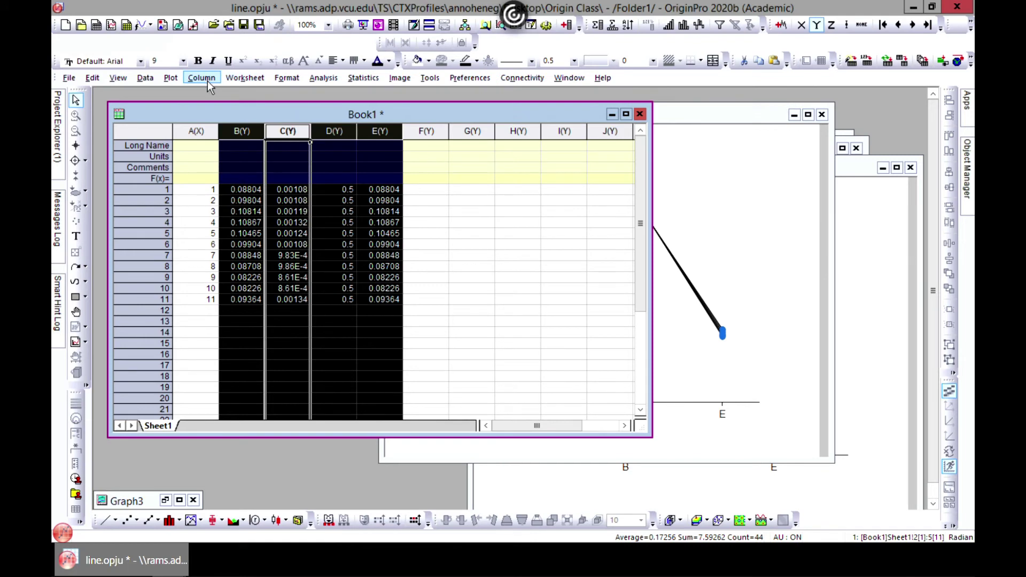
pyautogui.click(168, 78)
pyautogui.click(245, 79)
pyautogui.moveTo(169, 84)
pyautogui.moveTo(196, 124)
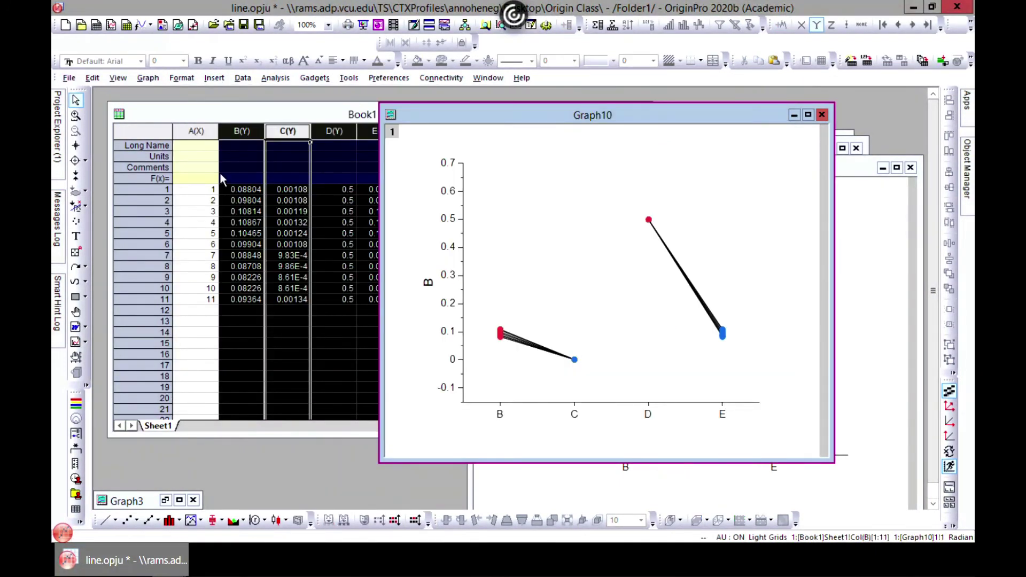
# Select columns A and B and plot them as a 2 Point Segment graph.
pyautogui.click(196, 133)
pyautogui.keyDown('shift'); pyautogui.click(233, 134); pyautogui.keyUp('shift')
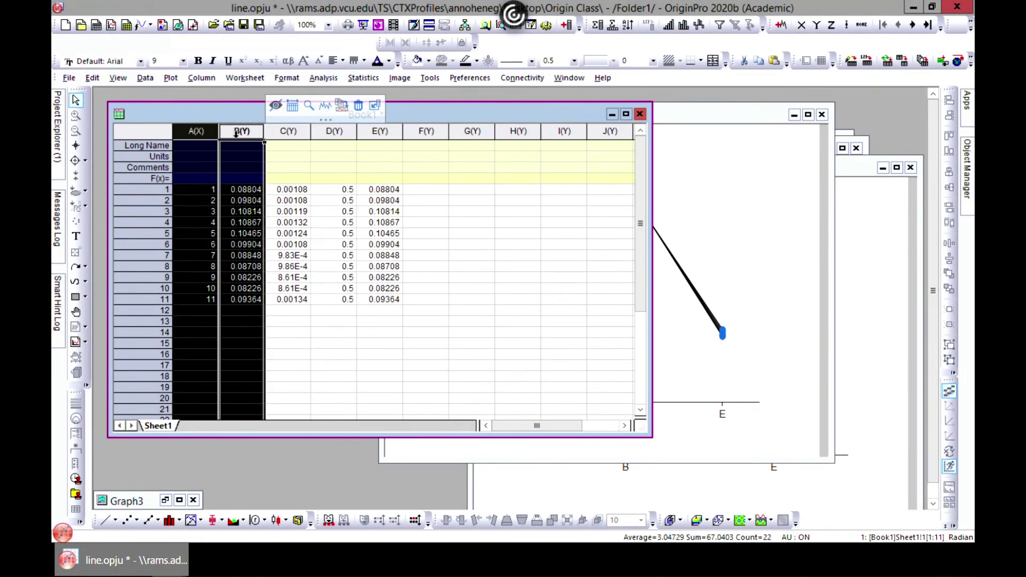
pyautogui.click(170, 78)
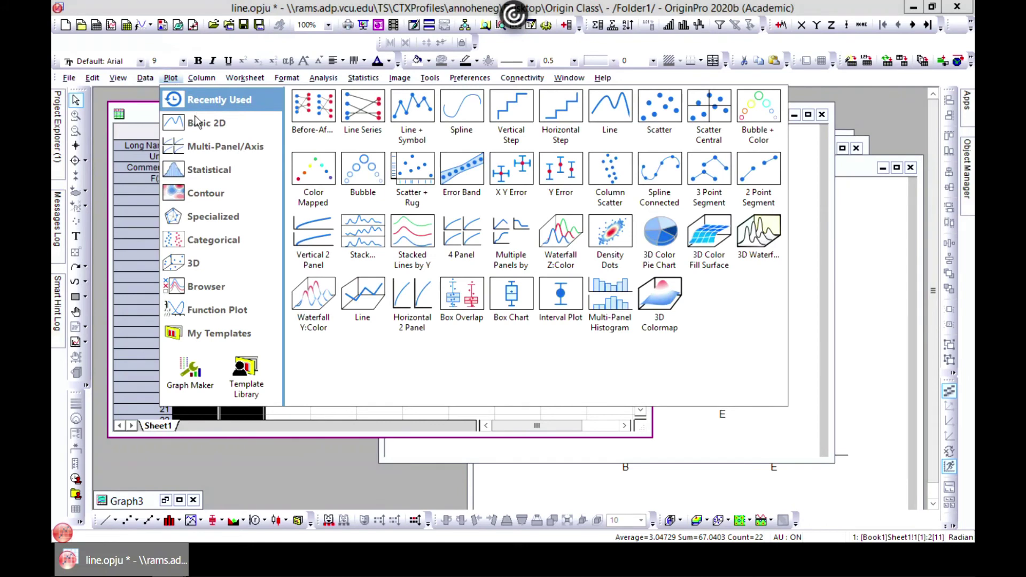
pyautogui.moveTo(199, 122)
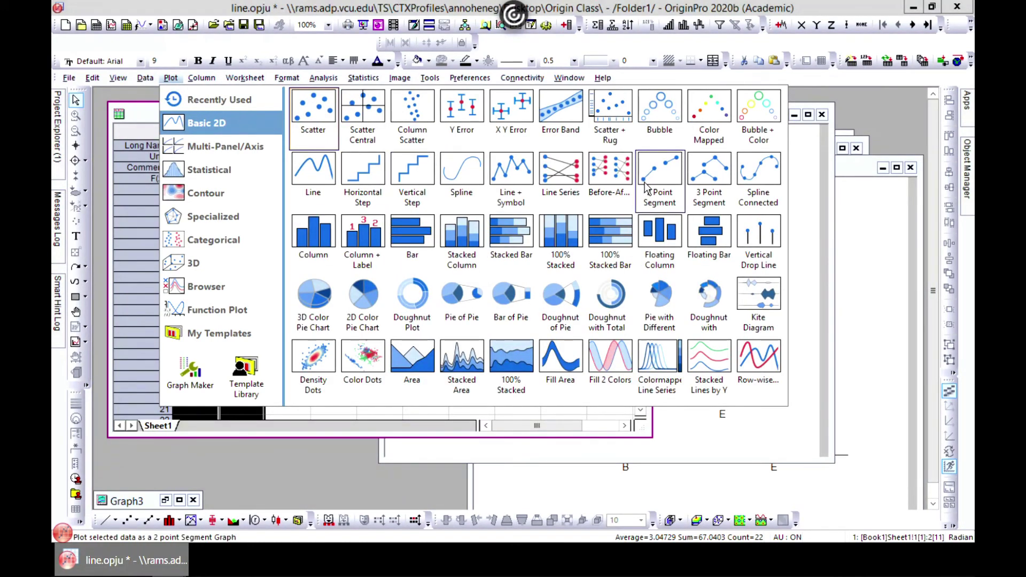
pyautogui.click(679, 199)
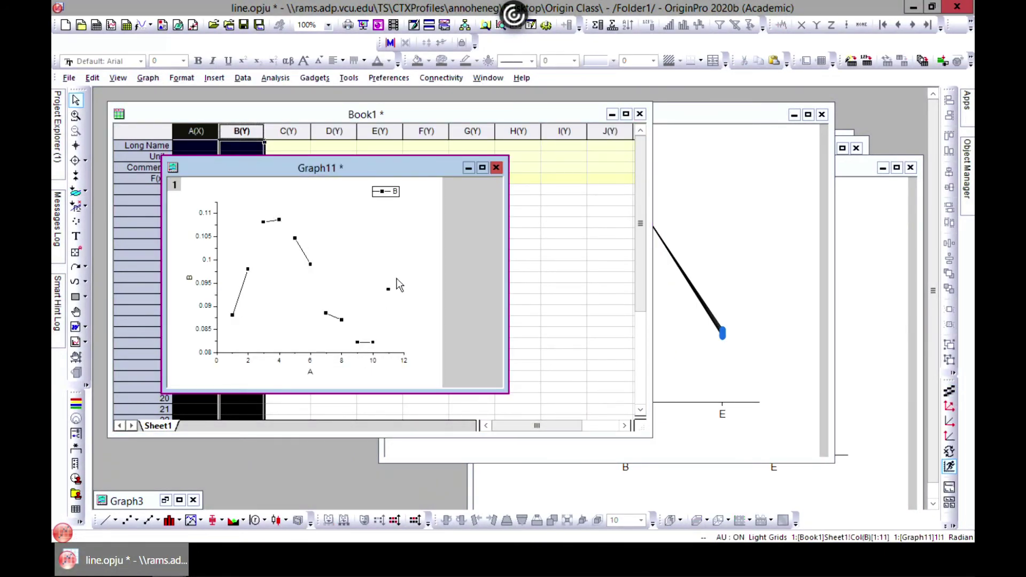
# Move Graph11 aside to uncover the data and return to the Book1 worksheet.
pyautogui.moveTo(317, 166); pyautogui.dragTo(618, 177)
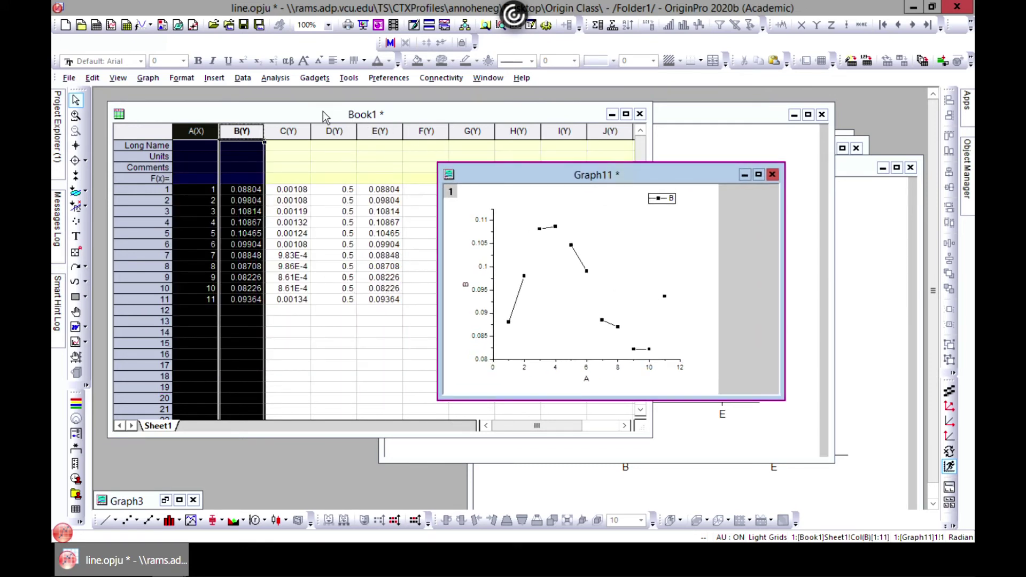
pyautogui.click(209, 114)
pyautogui.click(171, 78)
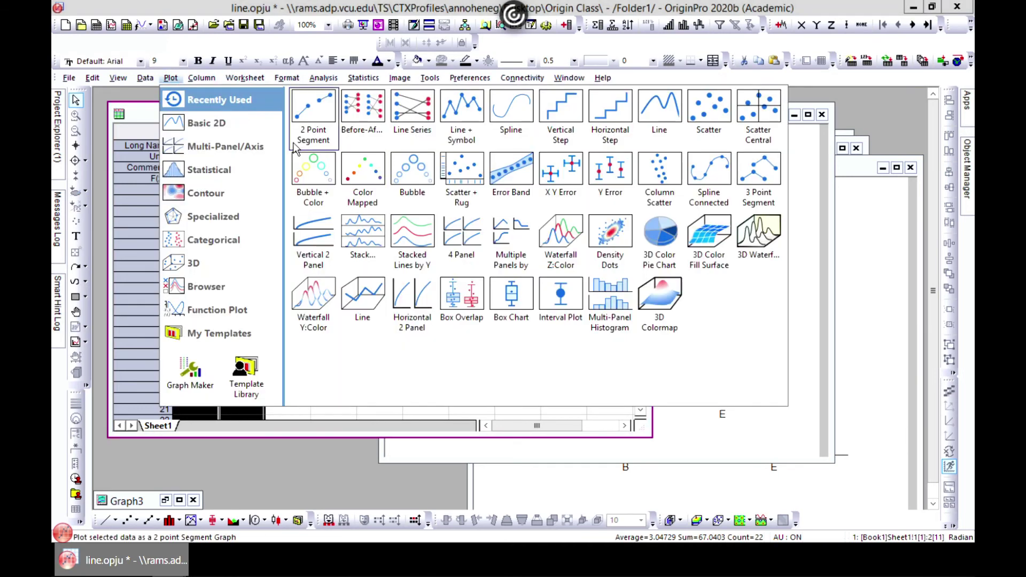
# Plot column B as a 3 Point Segment graph (Graph12) and move it aside.
pyautogui.moveTo(208, 124)
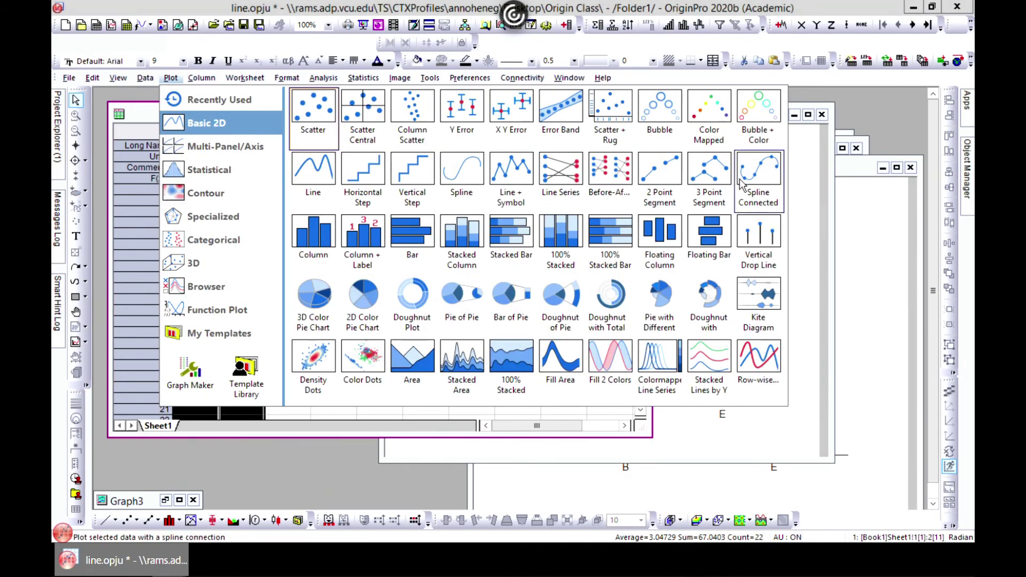
pyautogui.click(724, 173)
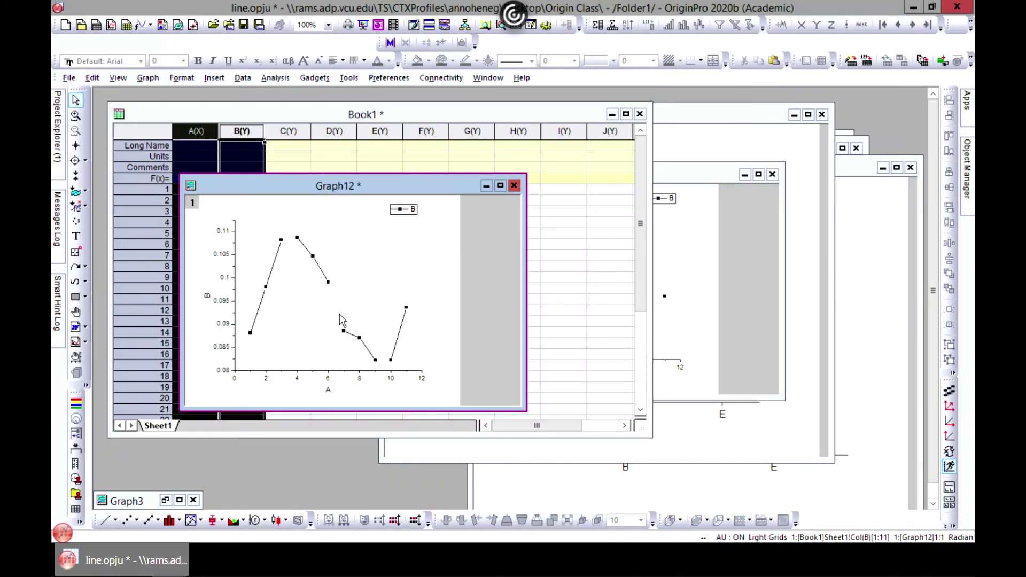
pyautogui.moveTo(416, 193); pyautogui.dragTo(605, 208)
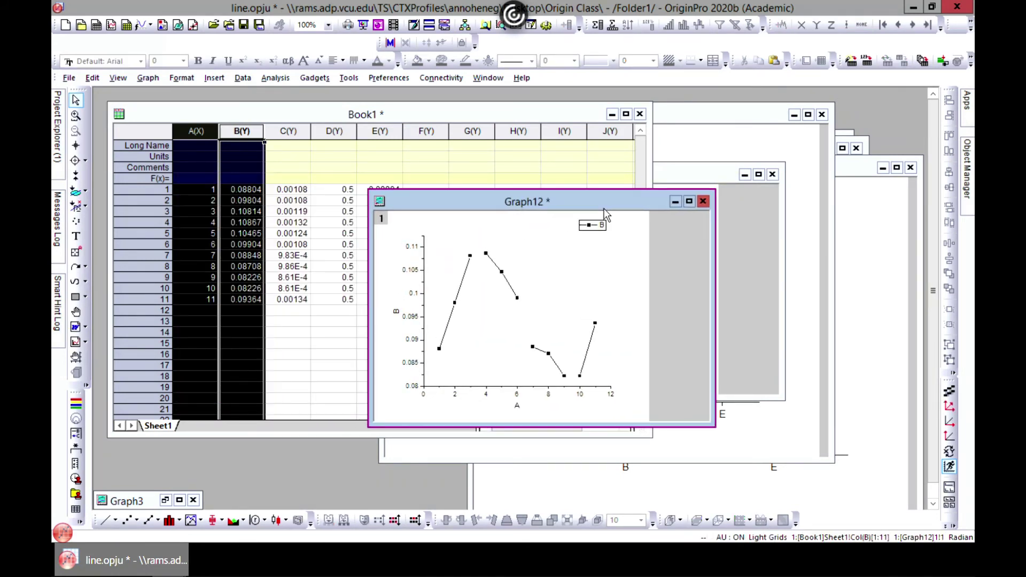
# Plot column B against A as a Spline Connected curve (Graph13) and move it right.
pyautogui.click(176, 110)
pyautogui.click(165, 78)
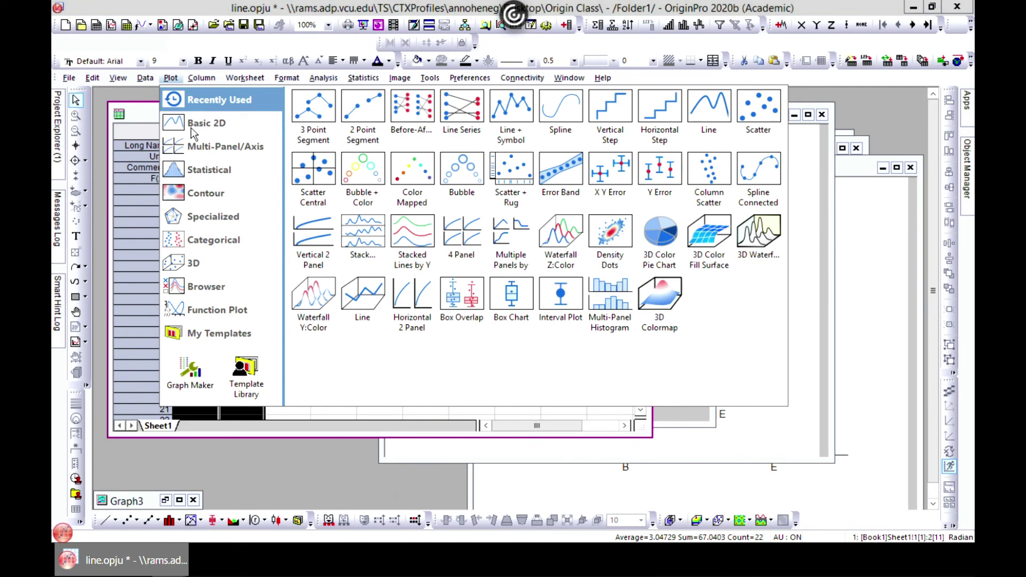
pyautogui.moveTo(191, 127)
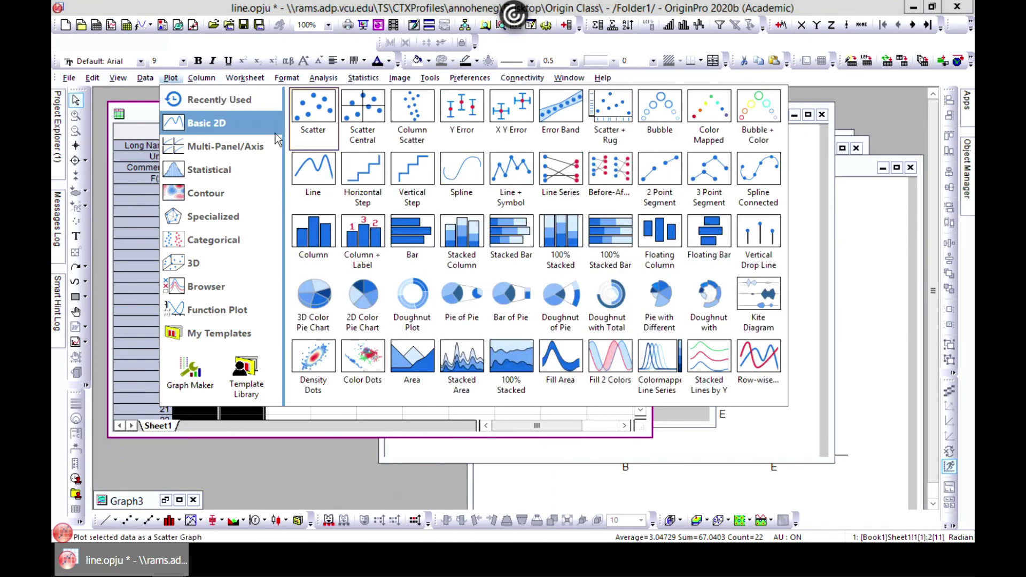
pyautogui.click(774, 181)
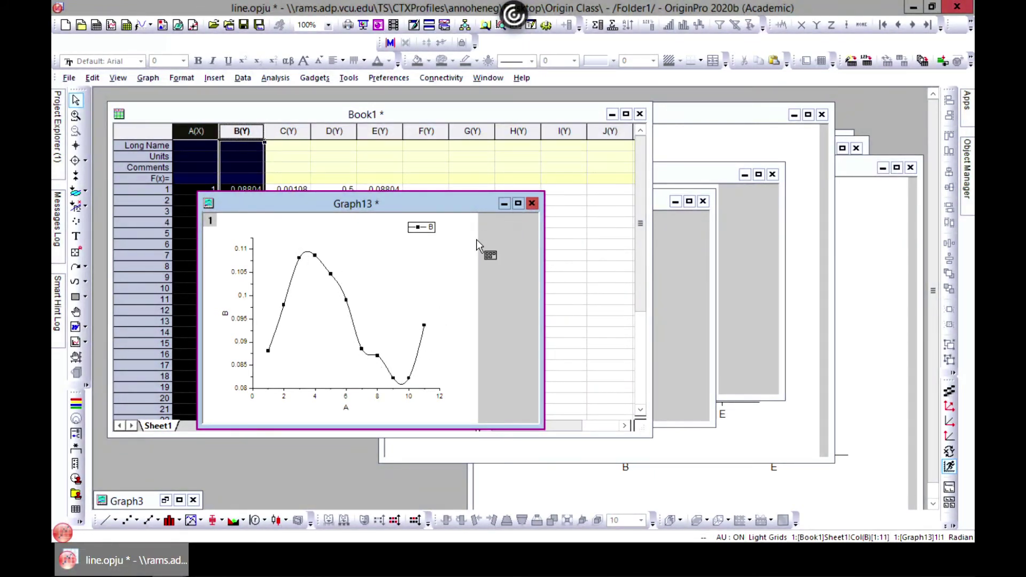
pyautogui.moveTo(388, 203); pyautogui.dragTo(620, 196)
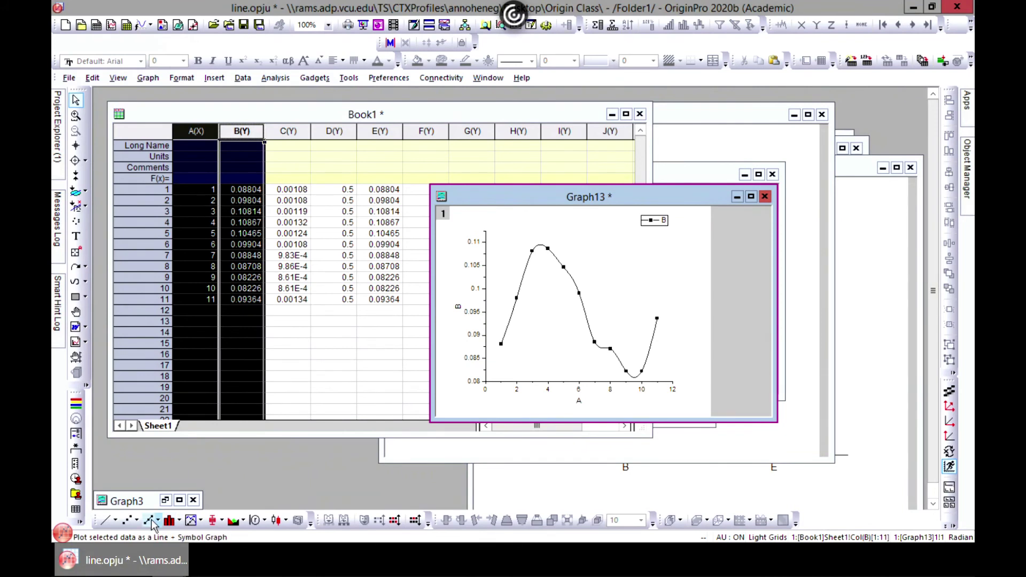
pyautogui.click(116, 521)
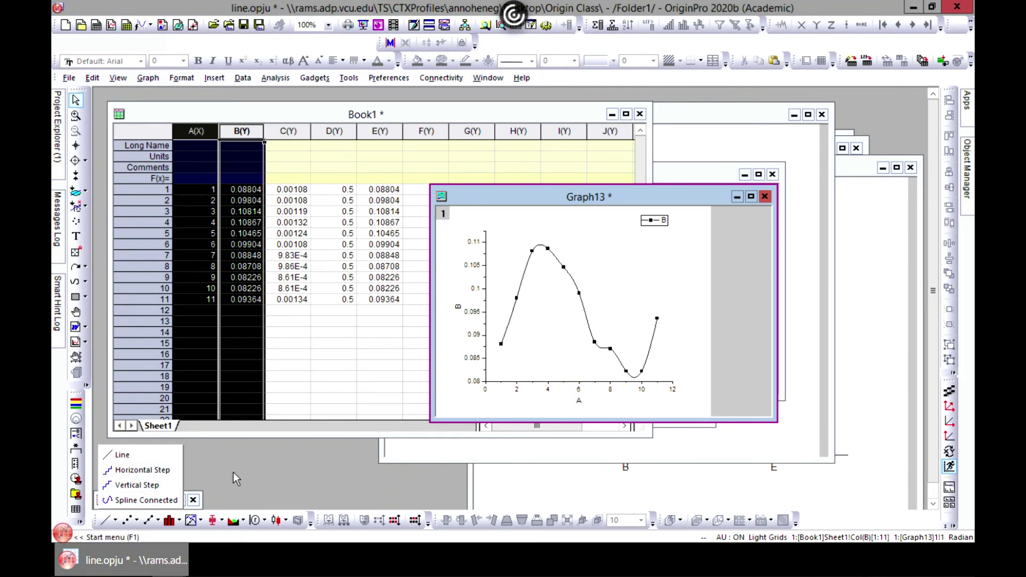
# Browse the Scatter and Line+Symbol variants on the 2D Graphs toolbar, then bring Book1 forward.
pyautogui.click(137, 520)
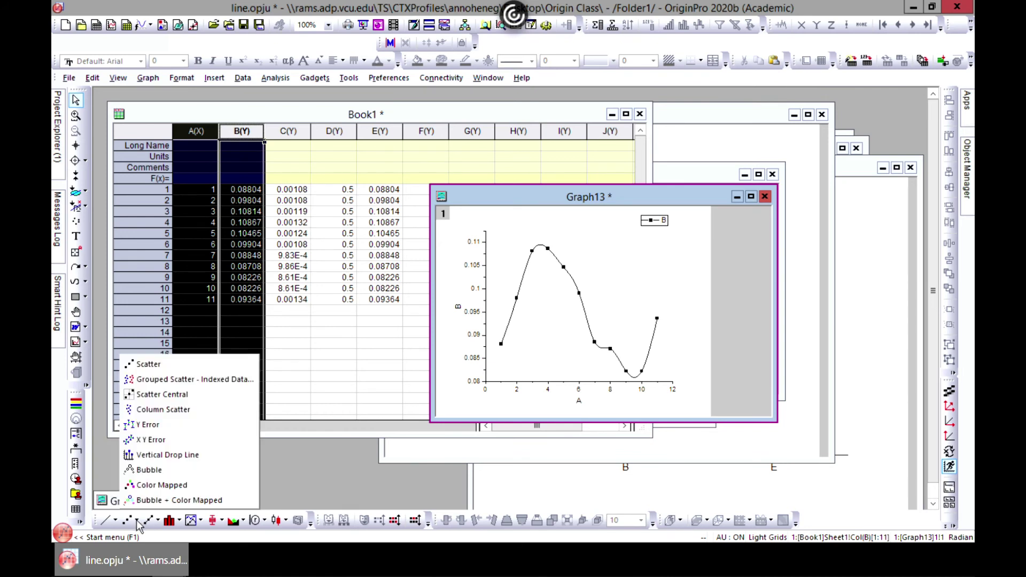
pyautogui.click(159, 521)
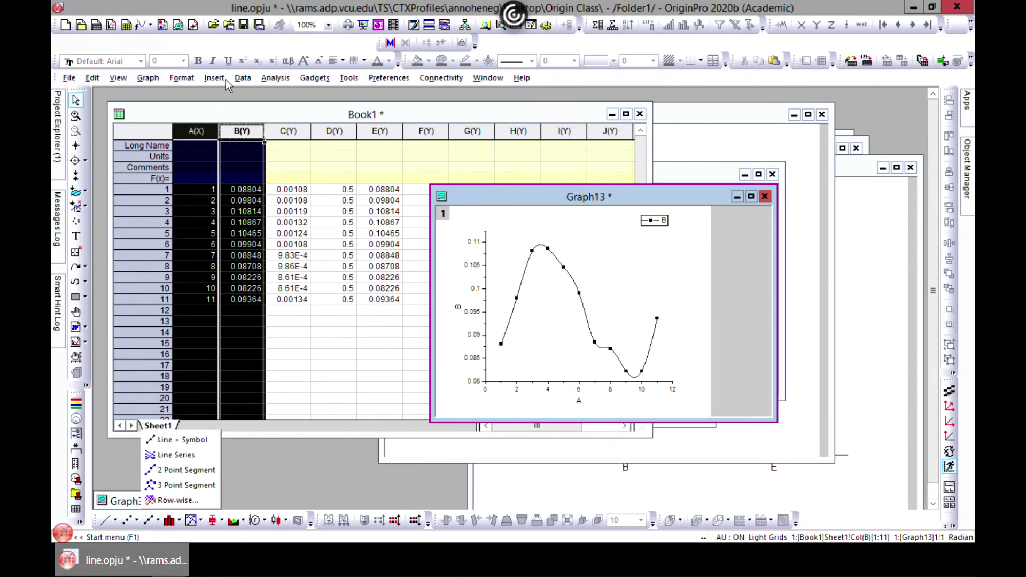
pyautogui.click(252, 107)
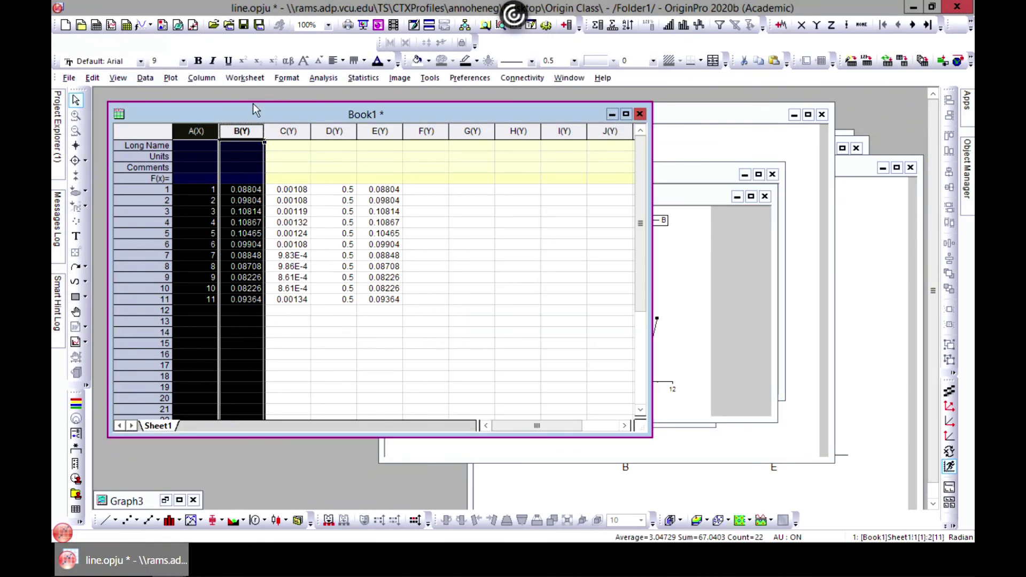
# Browse the Basic 2D plot gallery, then choose Line Series to join each row's B and E values.
pyautogui.click(168, 81)
pyautogui.moveTo(201, 124)
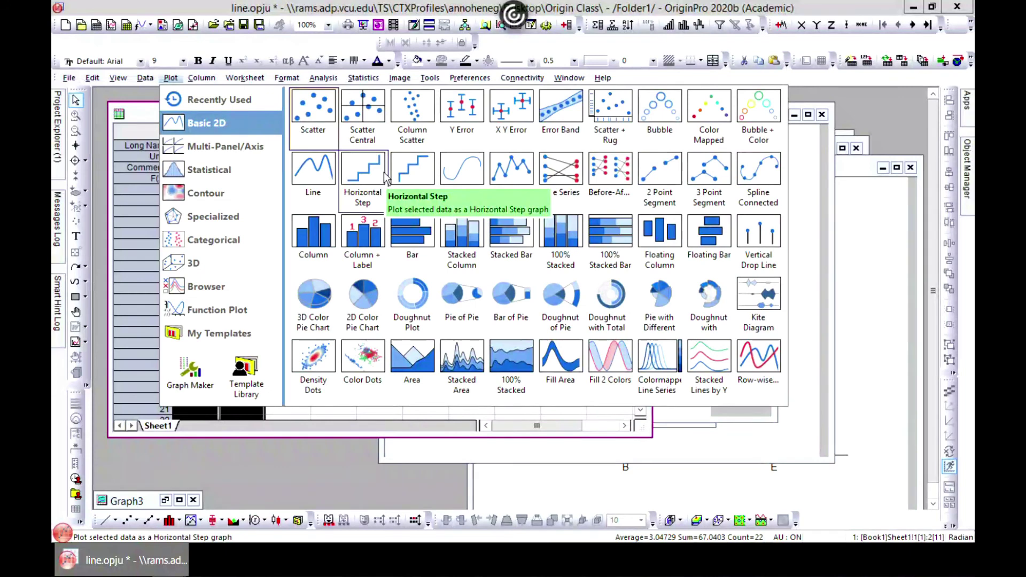
pyautogui.click(391, 436)
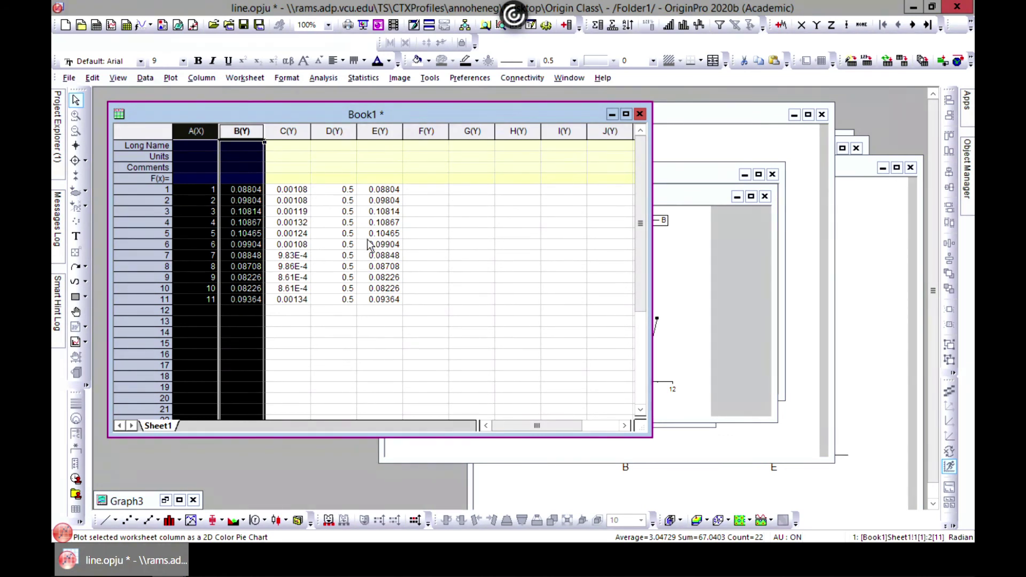
pyautogui.click(170, 78)
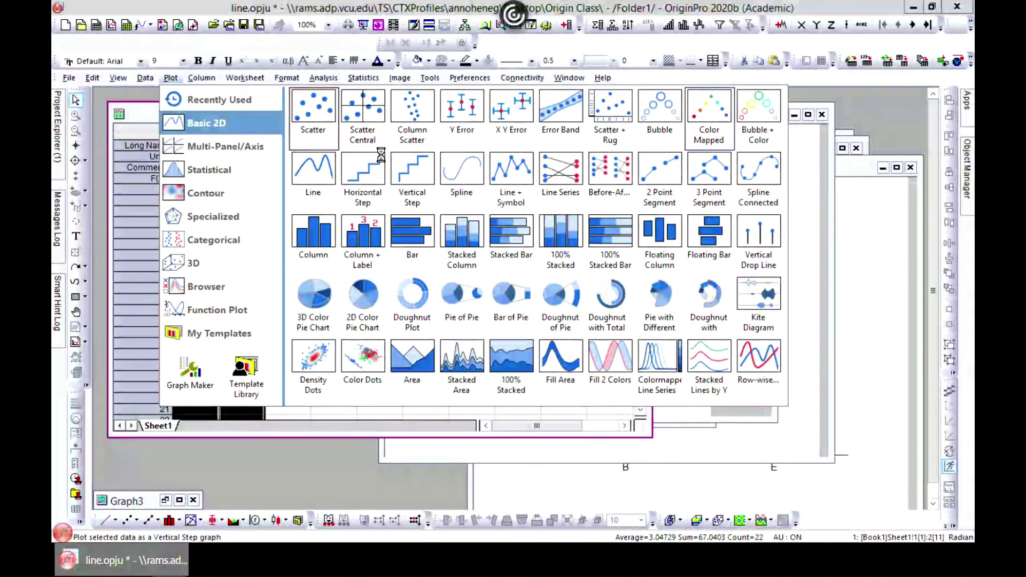
pyautogui.click(560, 170)
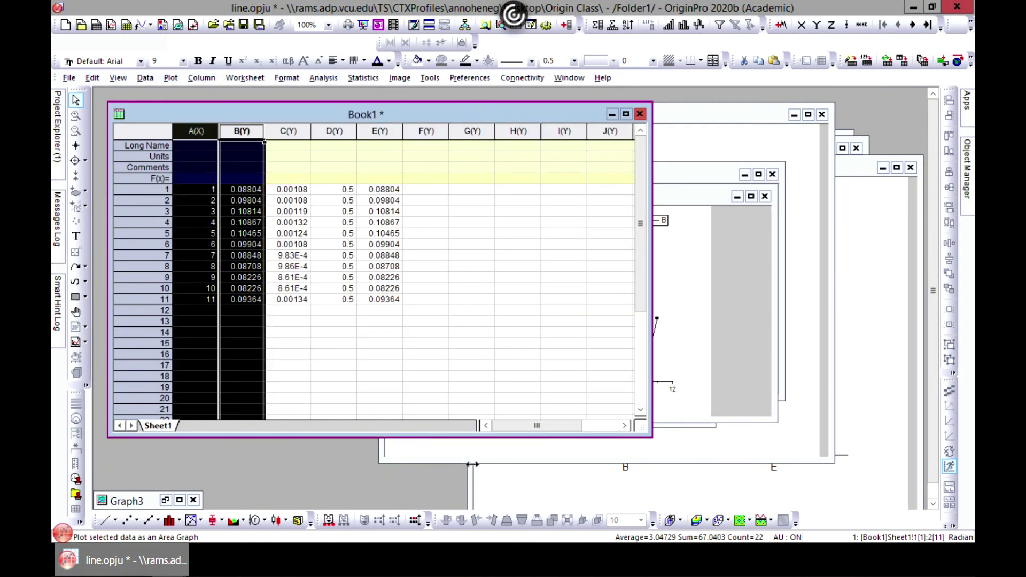